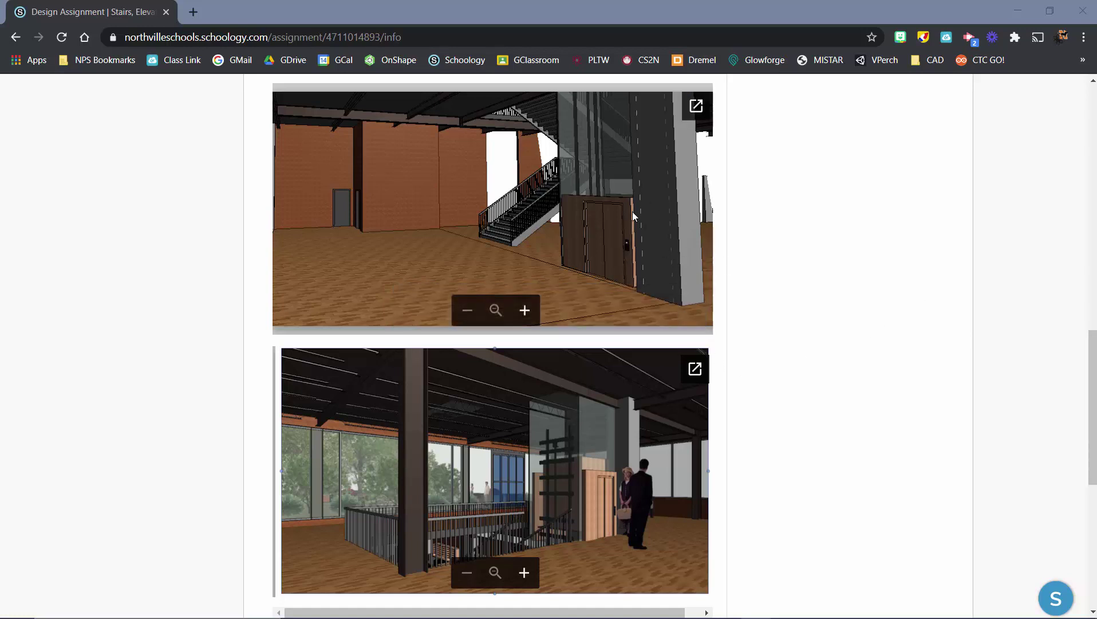
Step: Examine the assignment page's example stair and elevator renderings, tutorial videos and elevator Revit component link
scroll(846, 325, "up", 3)
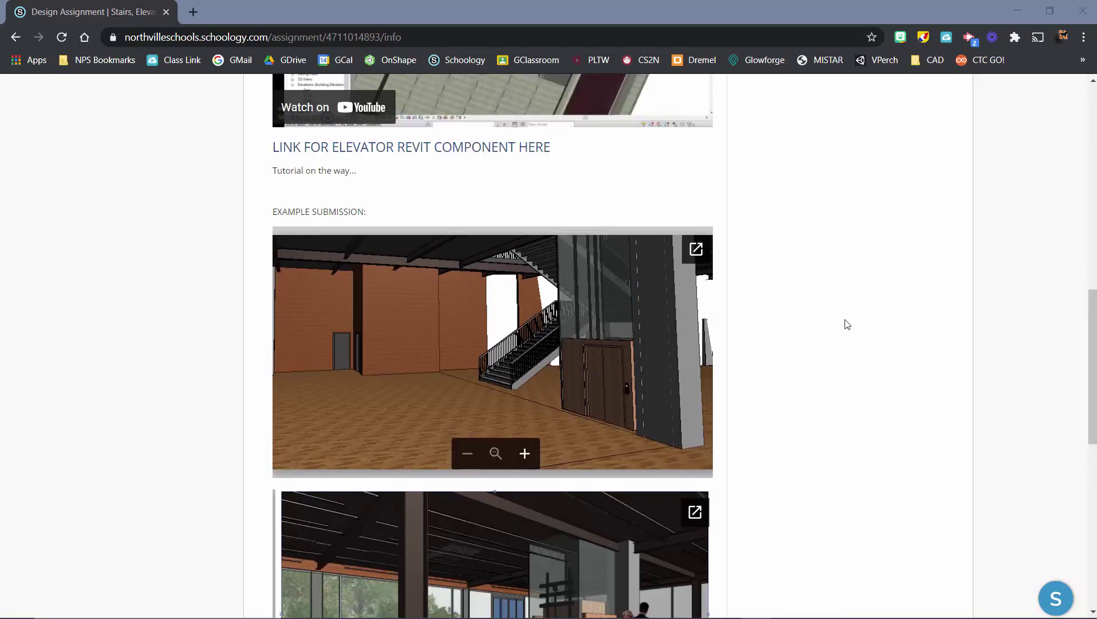
scroll(727, 301, "down", 4)
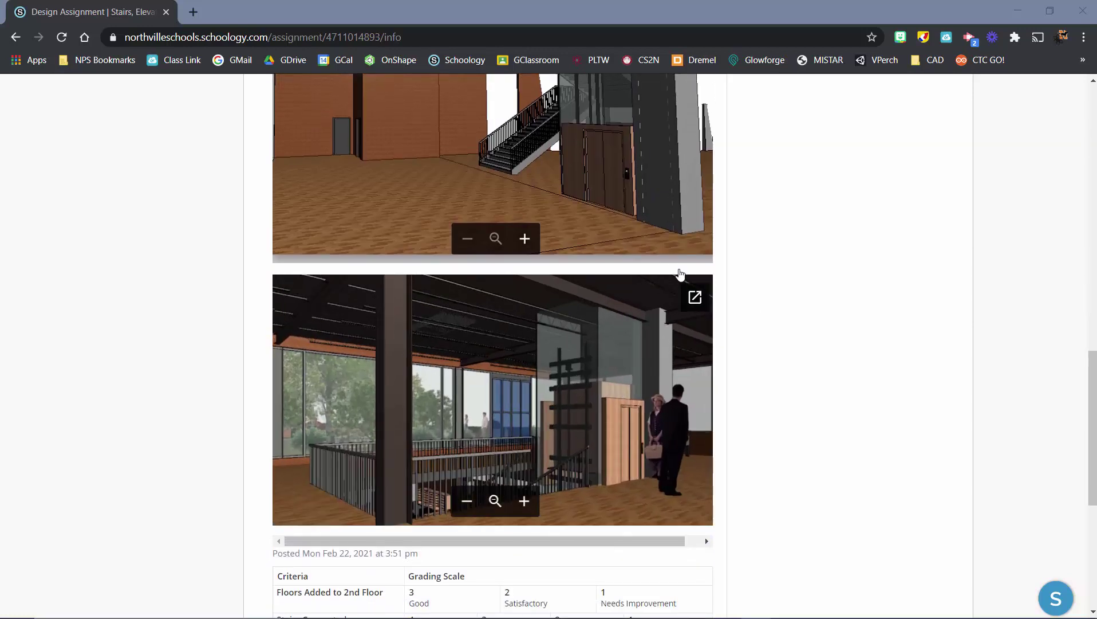
scroll(724, 302, "up", 3)
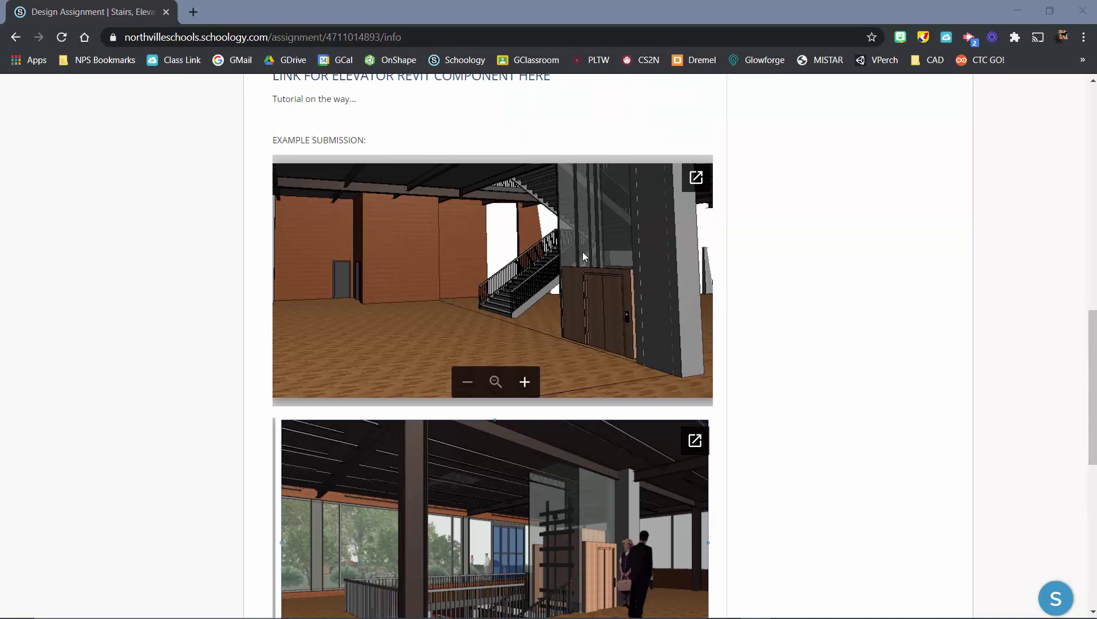
scroll(577, 334, "down", 3)
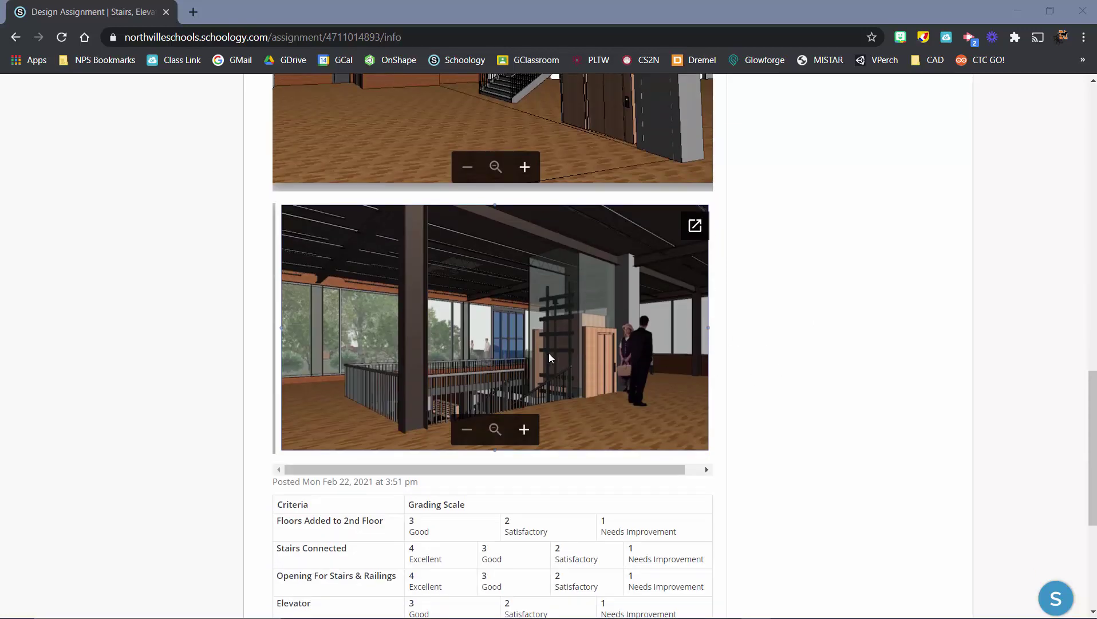
scroll(835, 345, "up", 10)
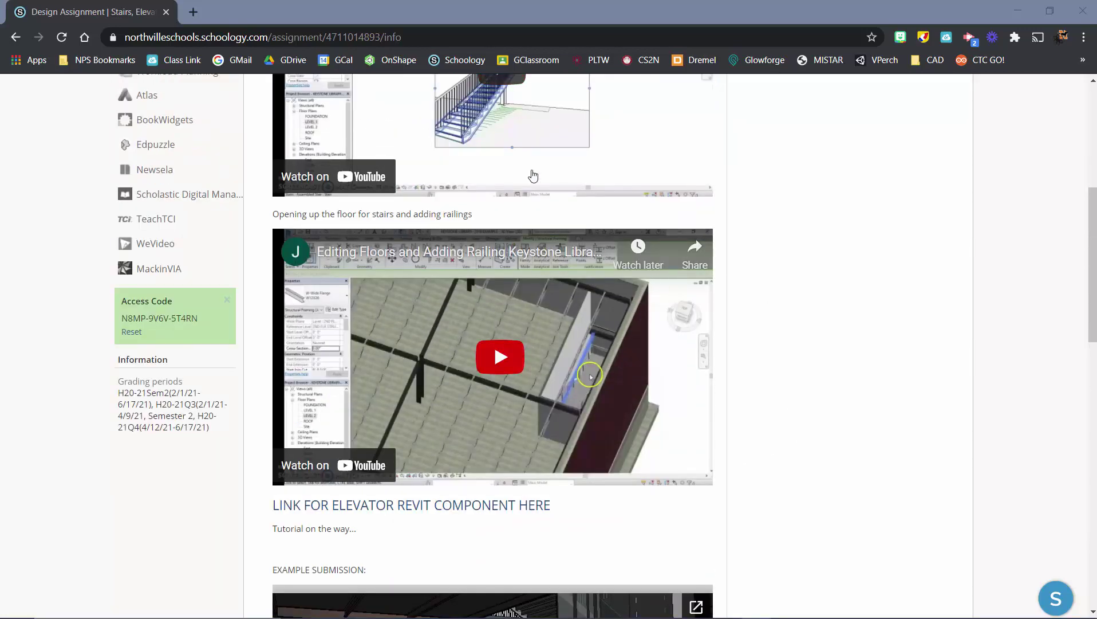
scroll(656, 309, "down", 3)
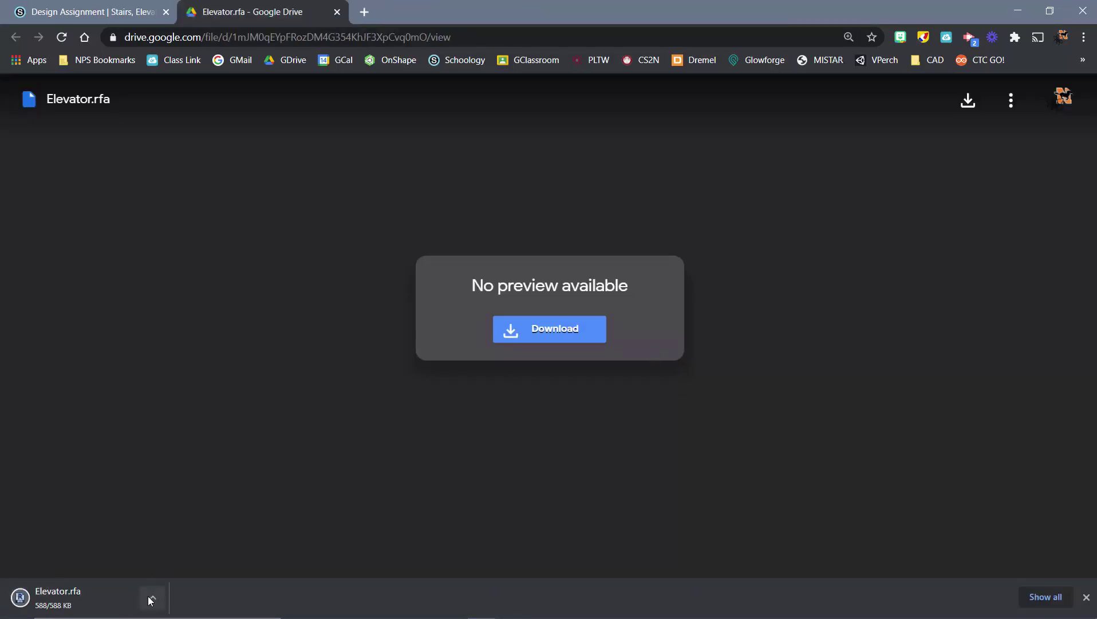
Step: Show the downloaded Elevator.rfa in its Downloads folder, check where that folder sits, and minimize the file window
left_click(152, 599)
left_click(197, 547)
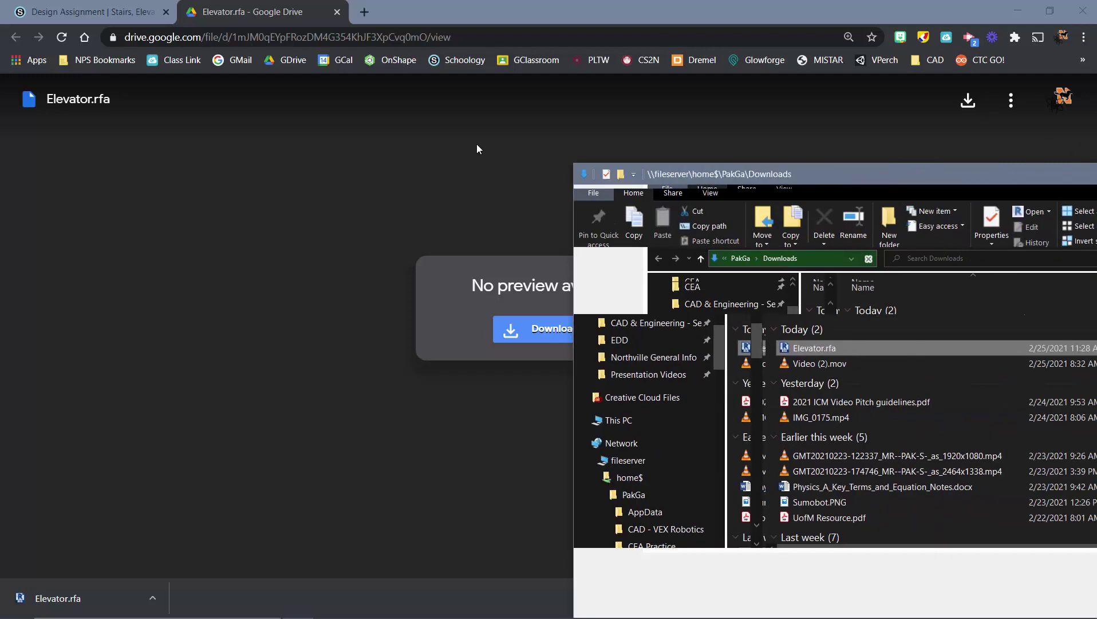
left_click_drag(477, 145, 418, 102)
left_click(310, 281)
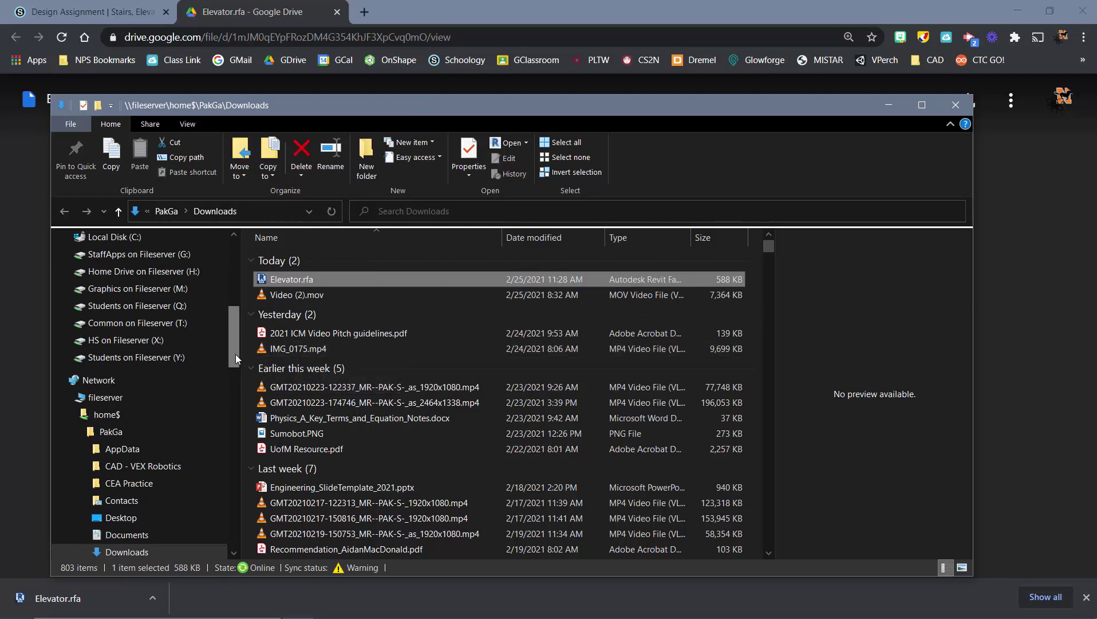
mouse_move(236, 355)
left_mouse_down()
mouse_move(228, 453)
mouse_move(231, 340)
left_mouse_up()
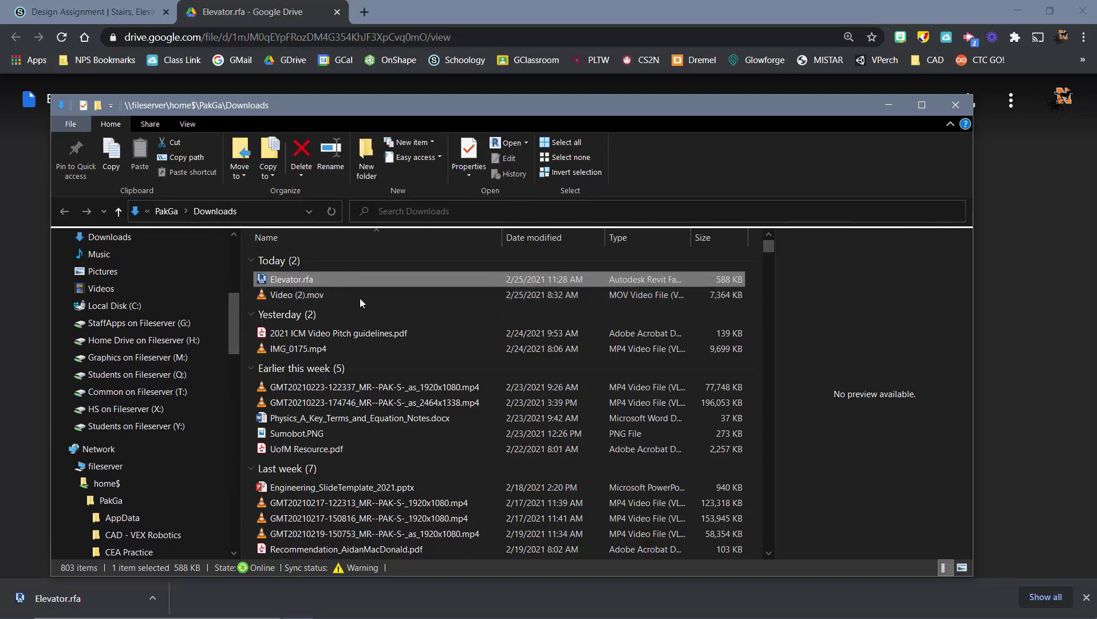
left_click(890, 110)
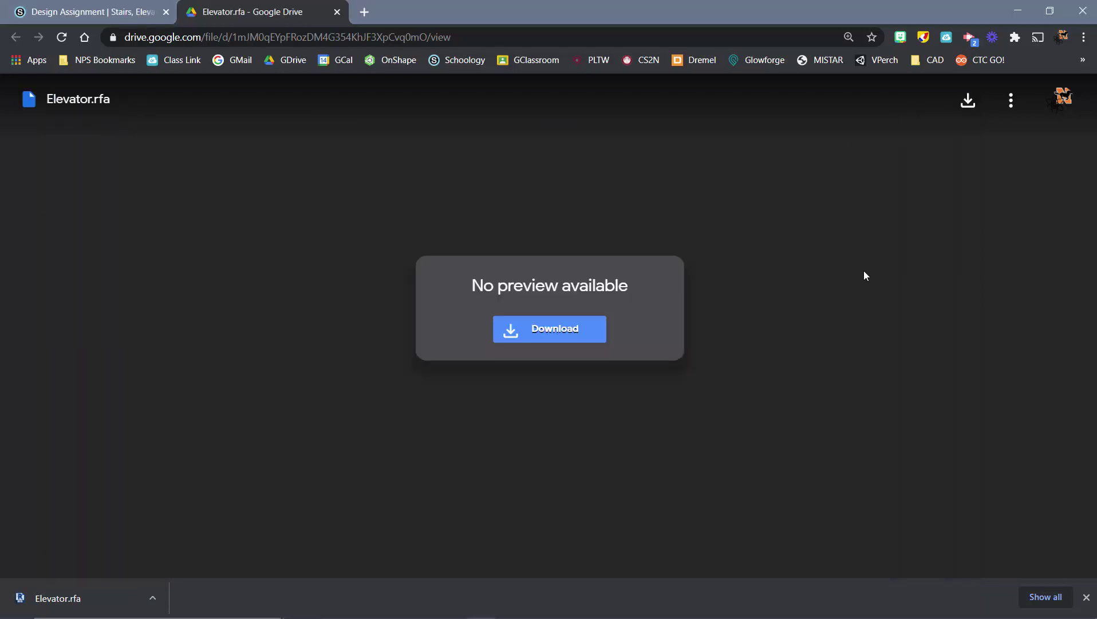
Step: Close the Elevator.rfa Google Drive page and switch to Revit, maximized on the GROUND FLOOR plan
left_click(337, 12)
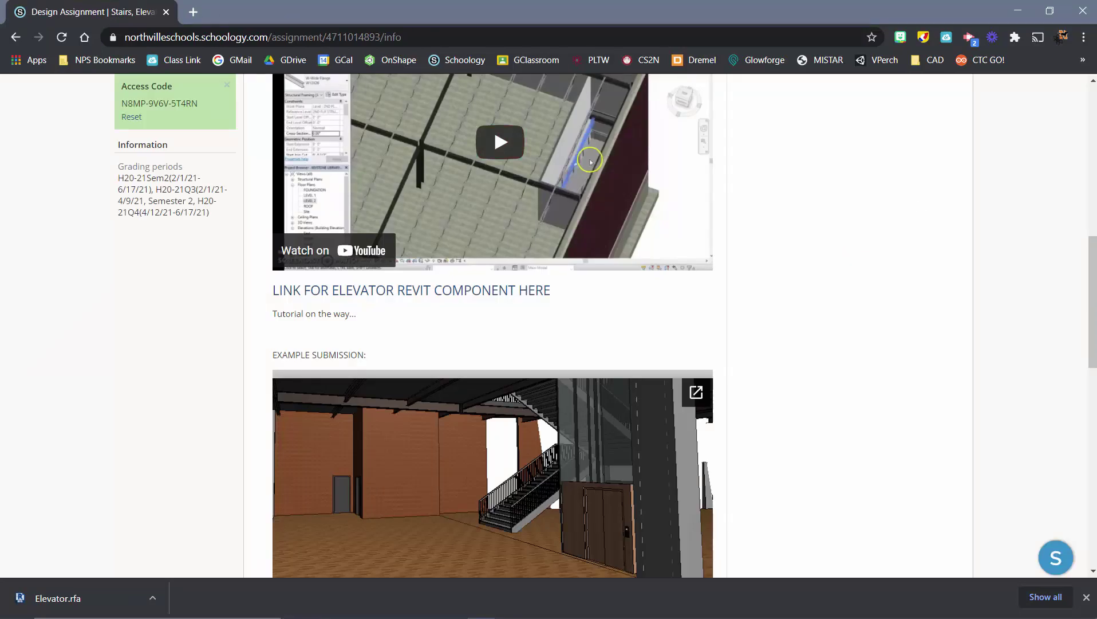
key("alt+Tab")
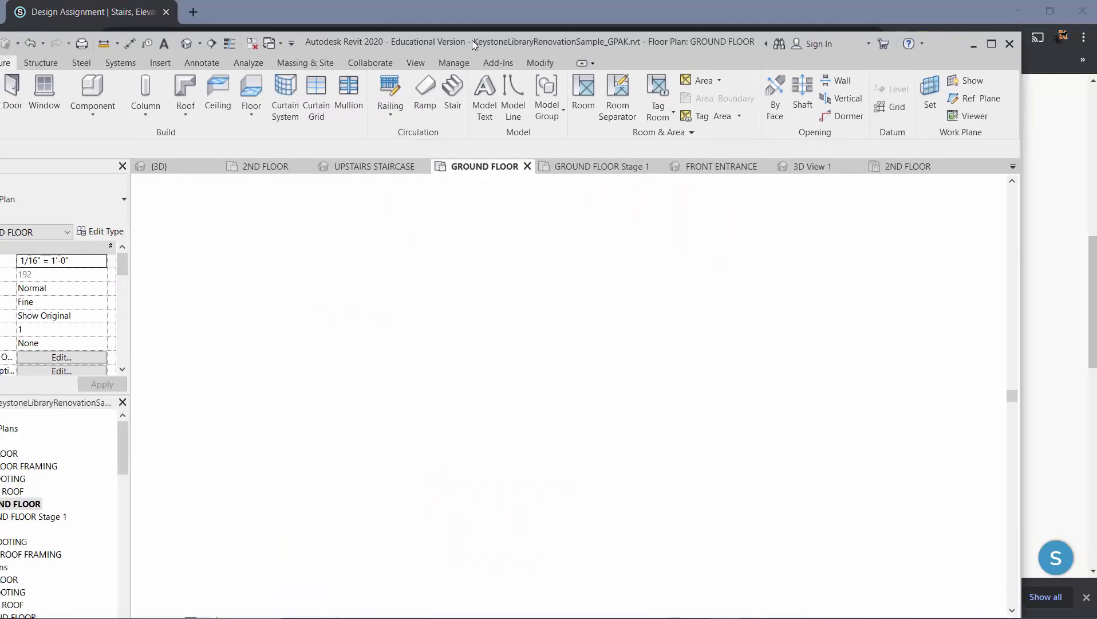
double_click(471, 40)
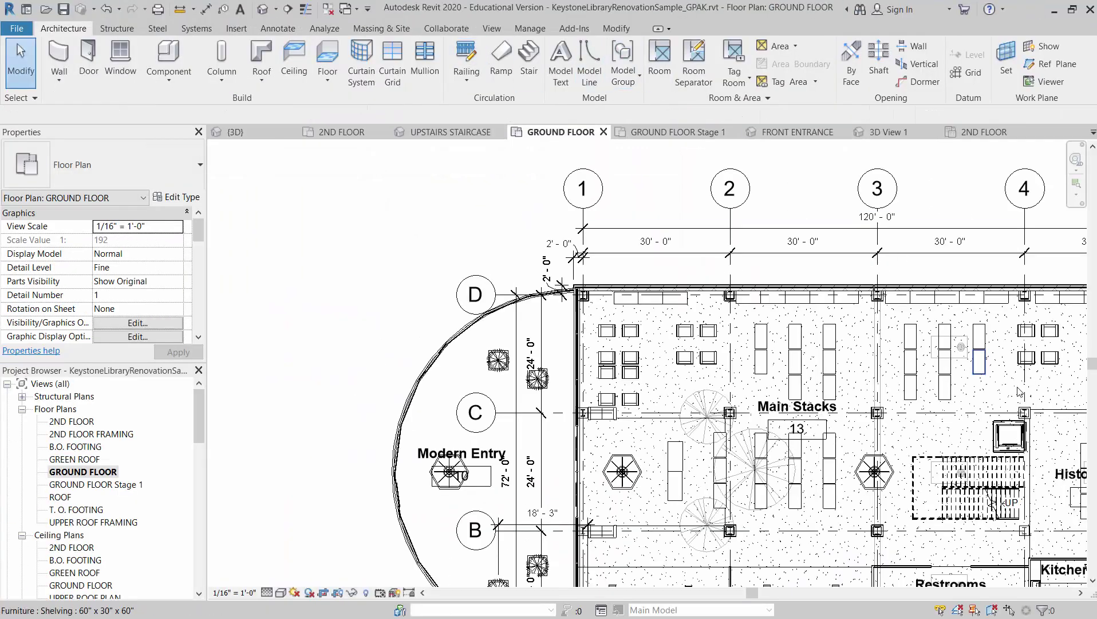
scroll(1017, 429, "down", 2)
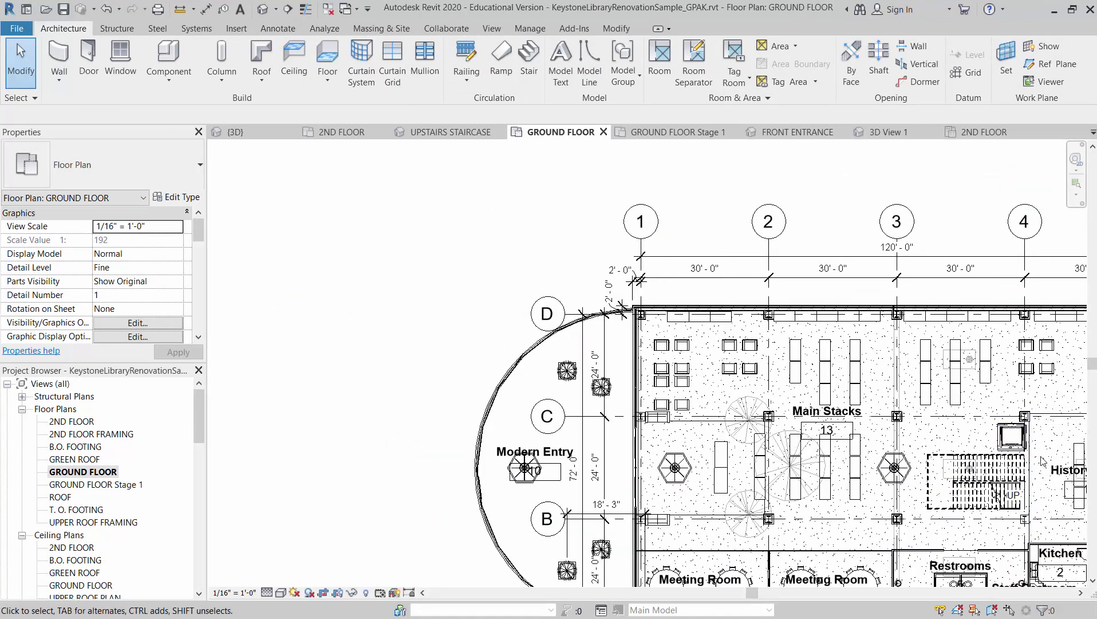
middle_click_drag(1048, 462, 861, 413)
scroll(860, 413, "down", 1)
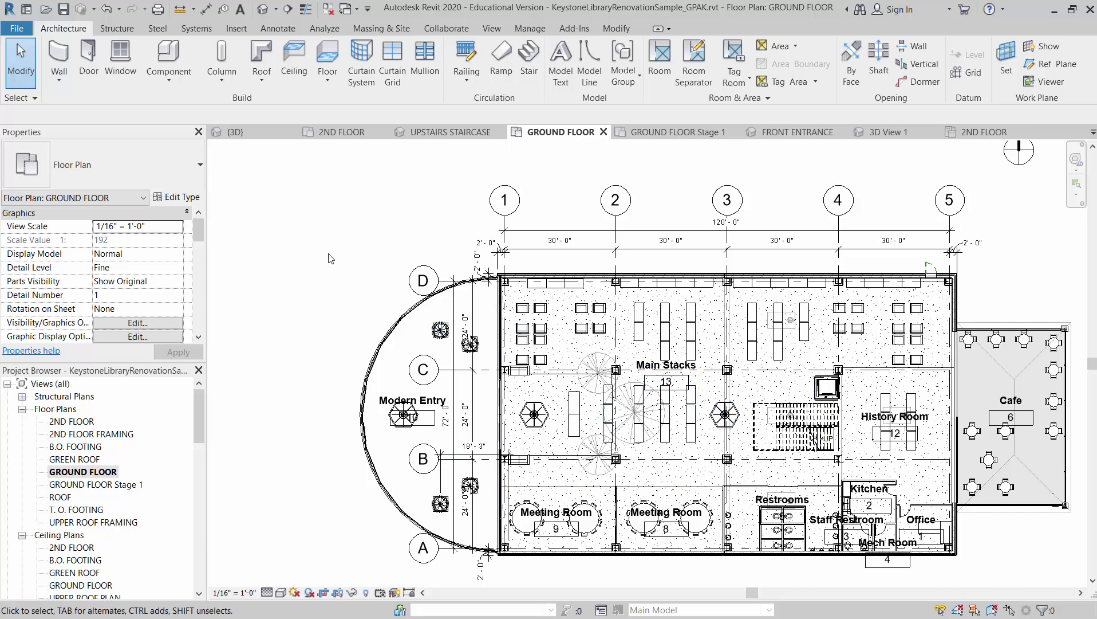
Step: Load the Elevator.rfa family from the Downloads folder for placement as a component
left_click(171, 83)
left_click(180, 104)
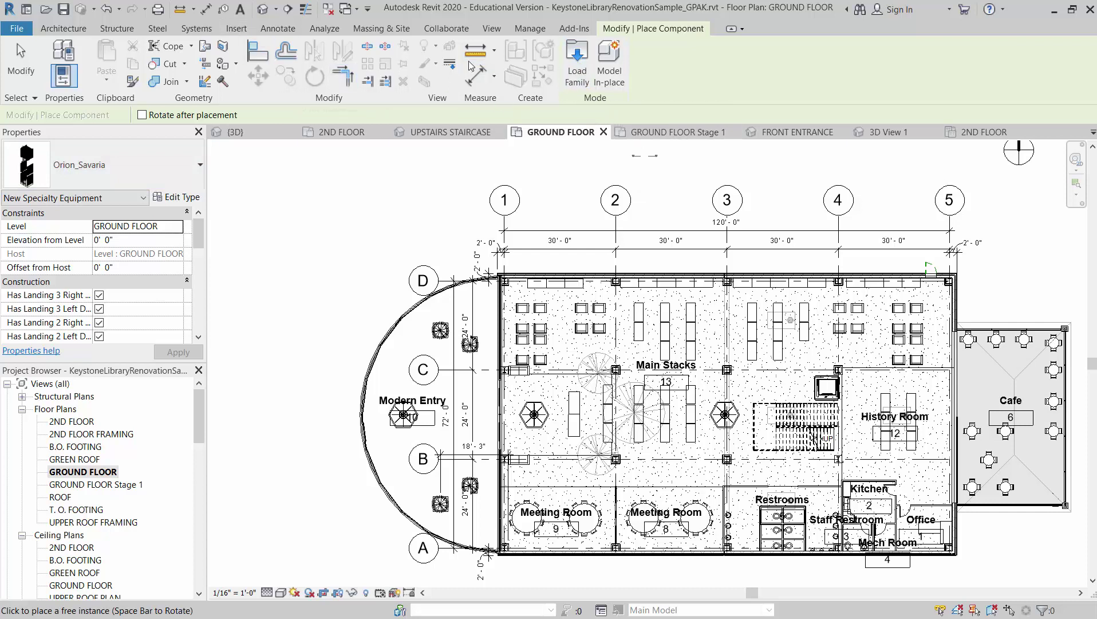
left_click(578, 65)
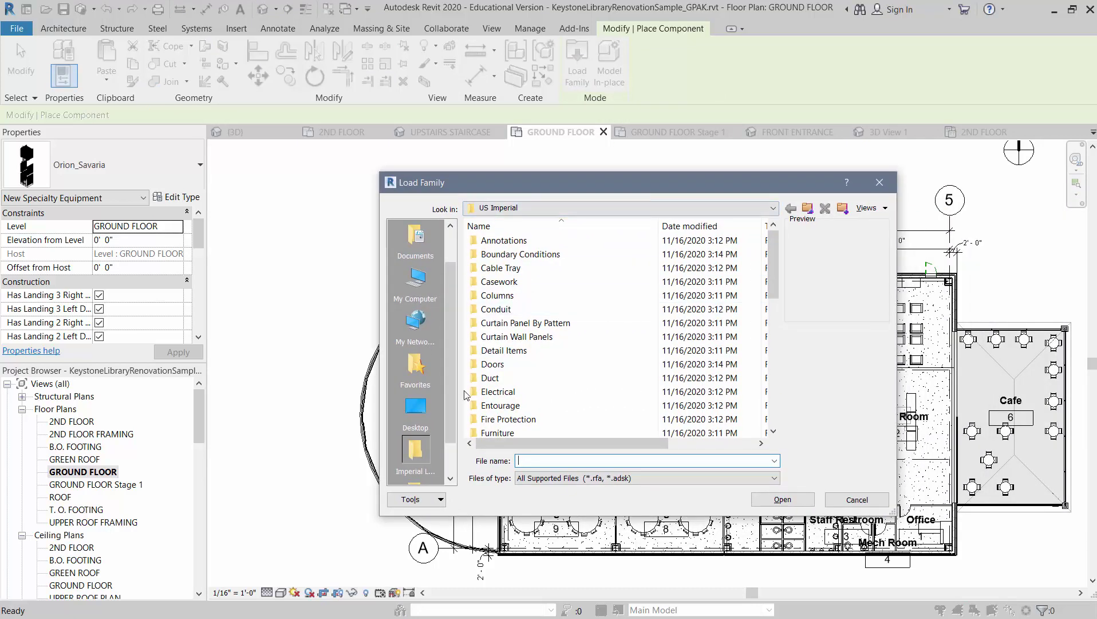
scroll(450, 399, "down", 1)
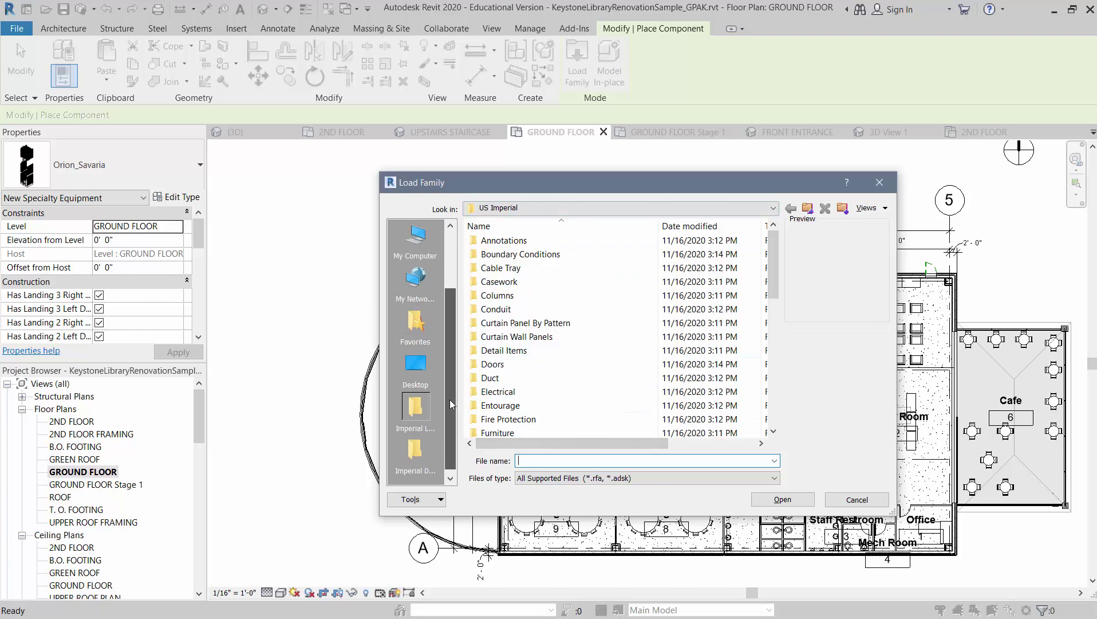
scroll(449, 401, "up", 2)
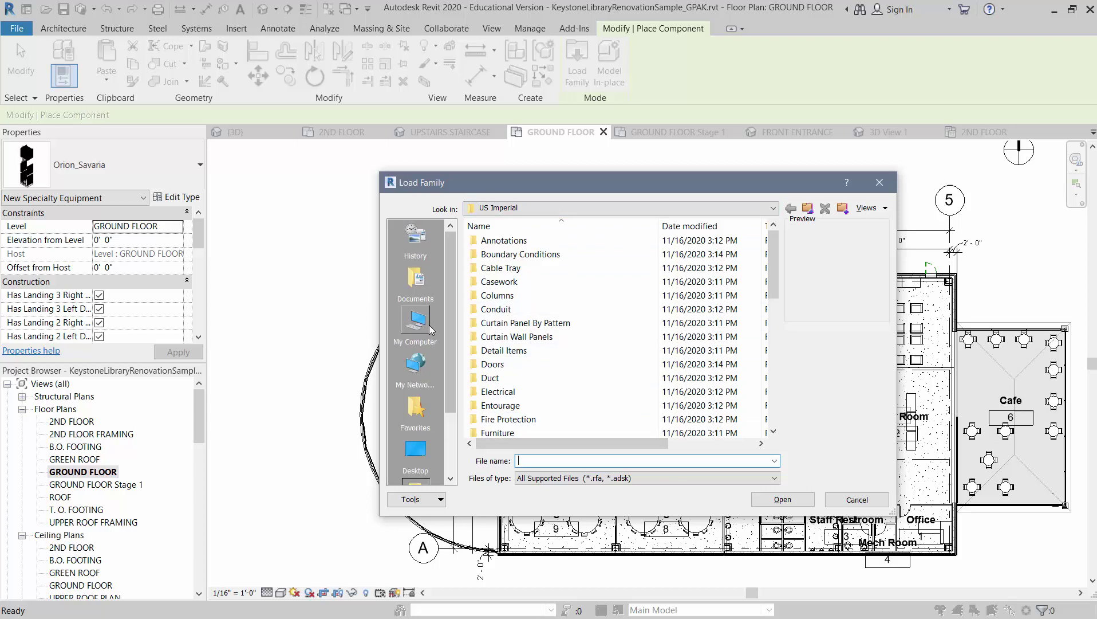
left_click(428, 330)
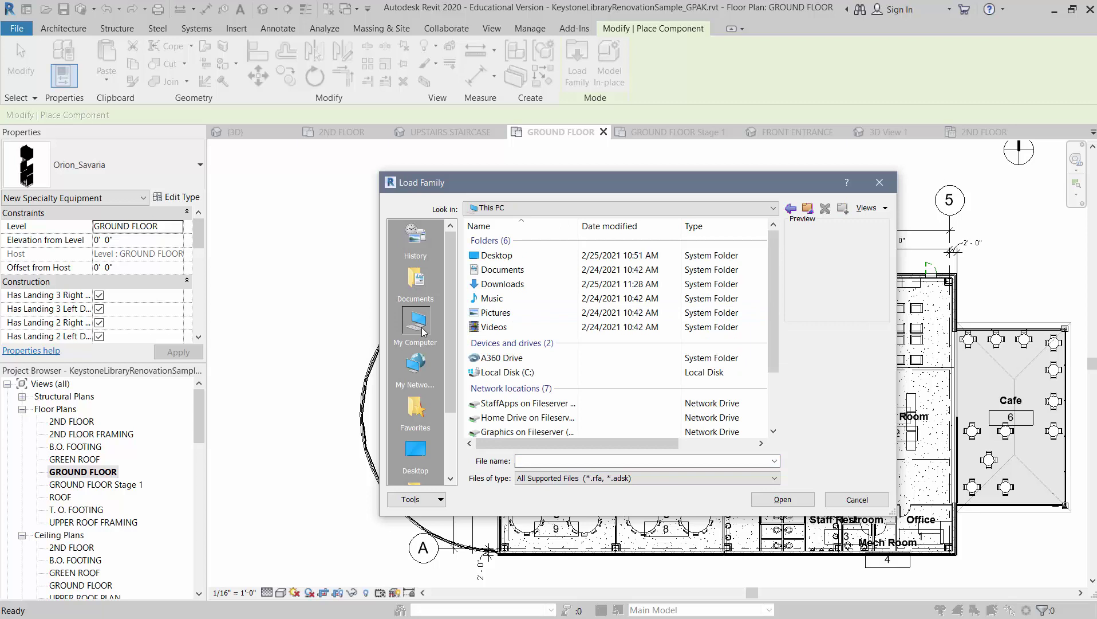
double_click(504, 285)
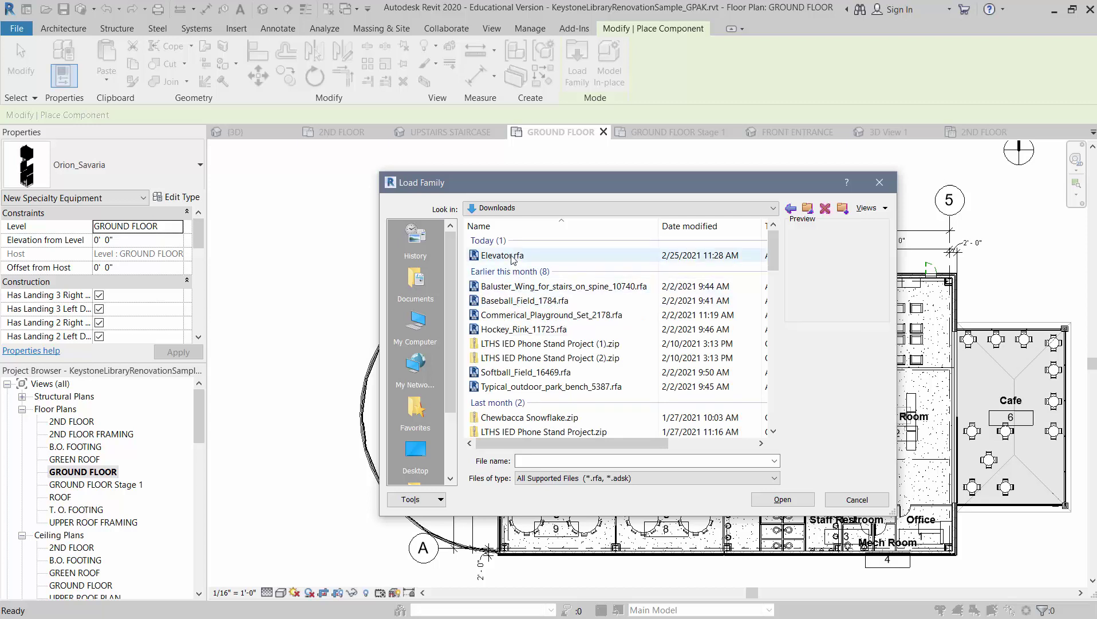
left_click(513, 259)
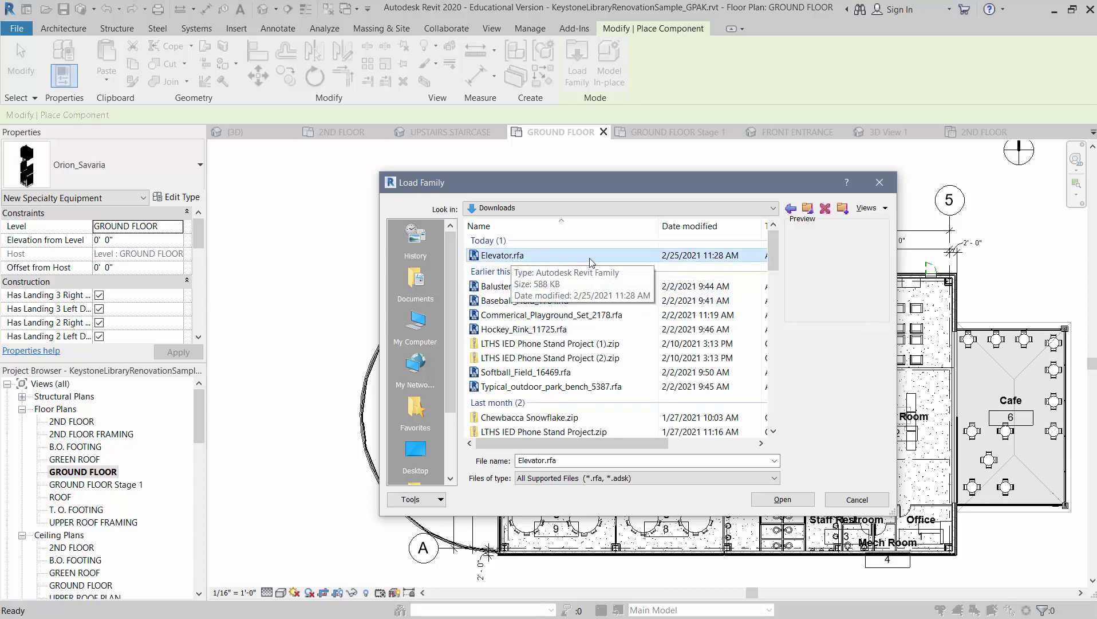
left_click(783, 499)
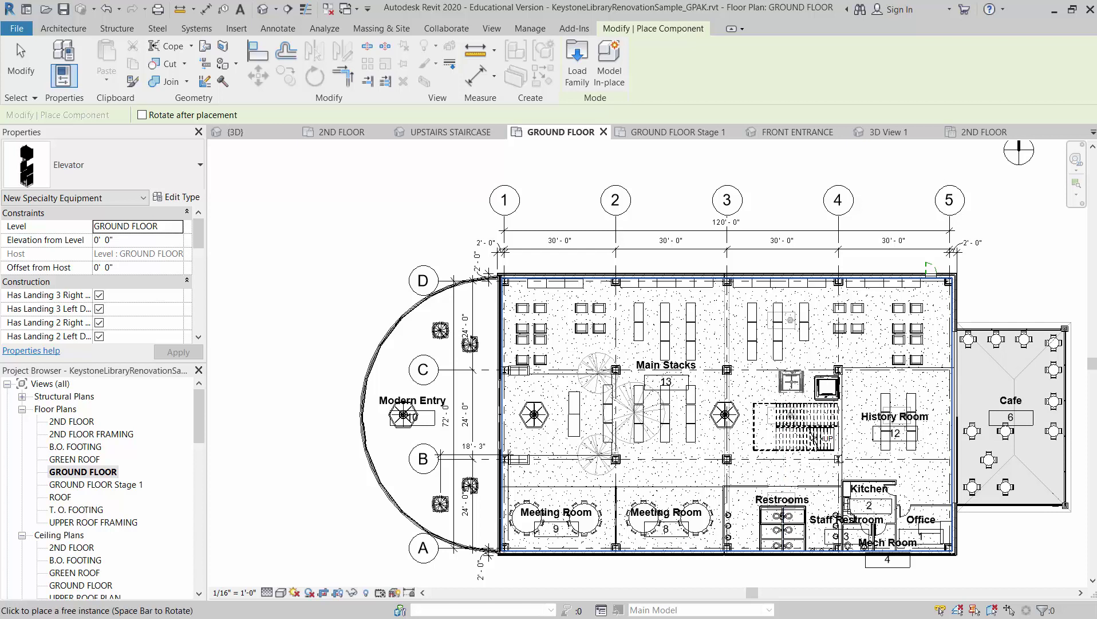
Step: Place one elevator between grids 3 and 4, just above the staircase and beside the existing elevator, and end placement
left_click(791, 381)
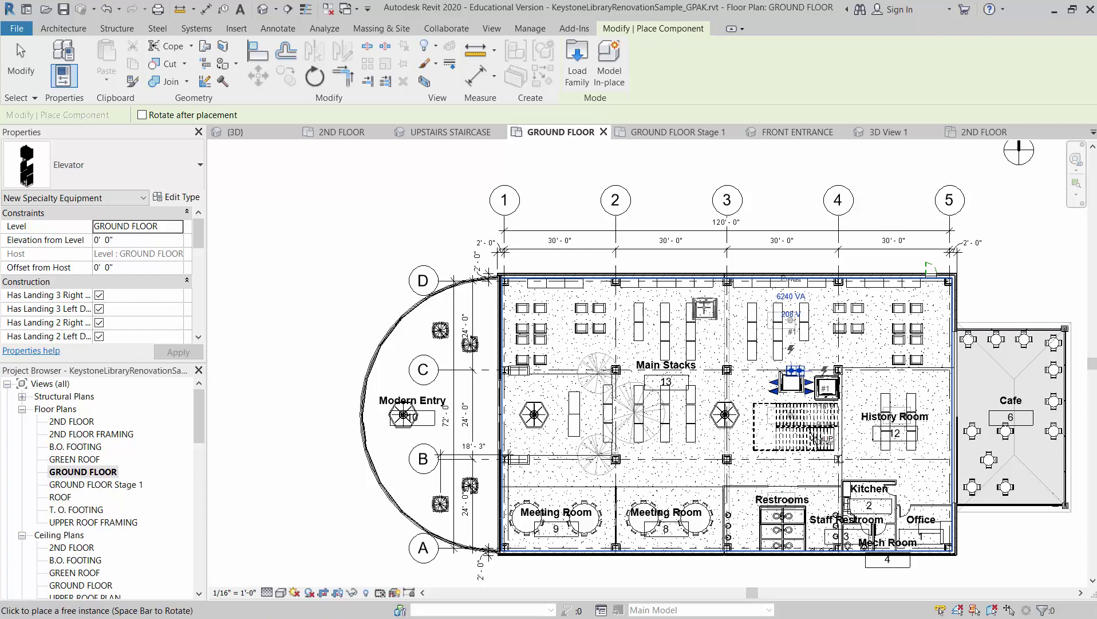
key("Escape")
key("Escape")
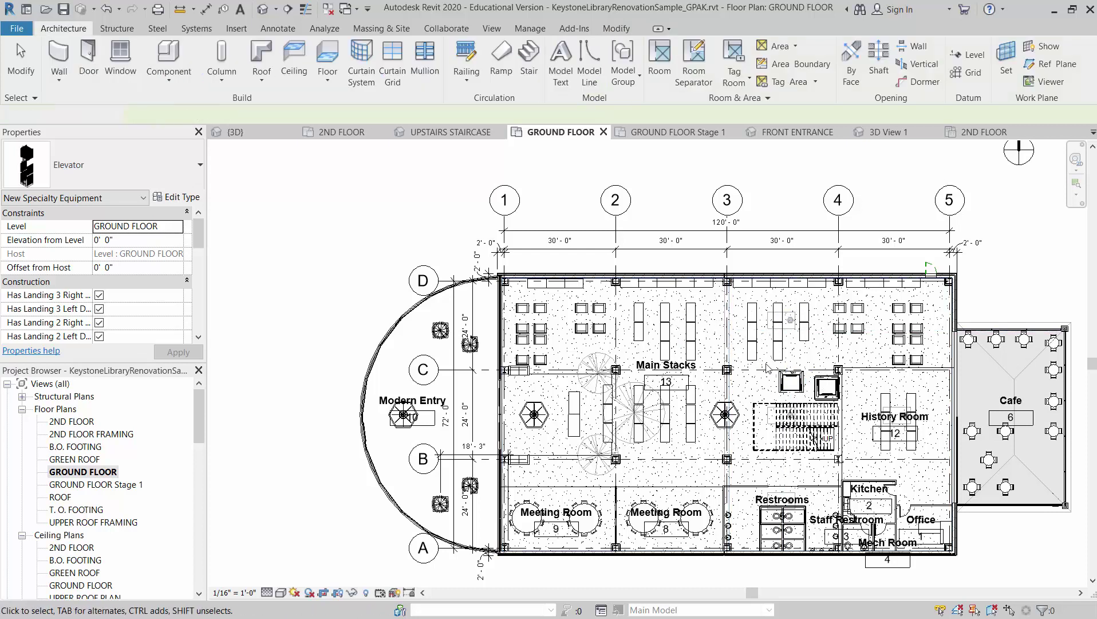
Step: Rotate the newly placed elevator 90 degrees counter-clockwise
left_click(787, 380)
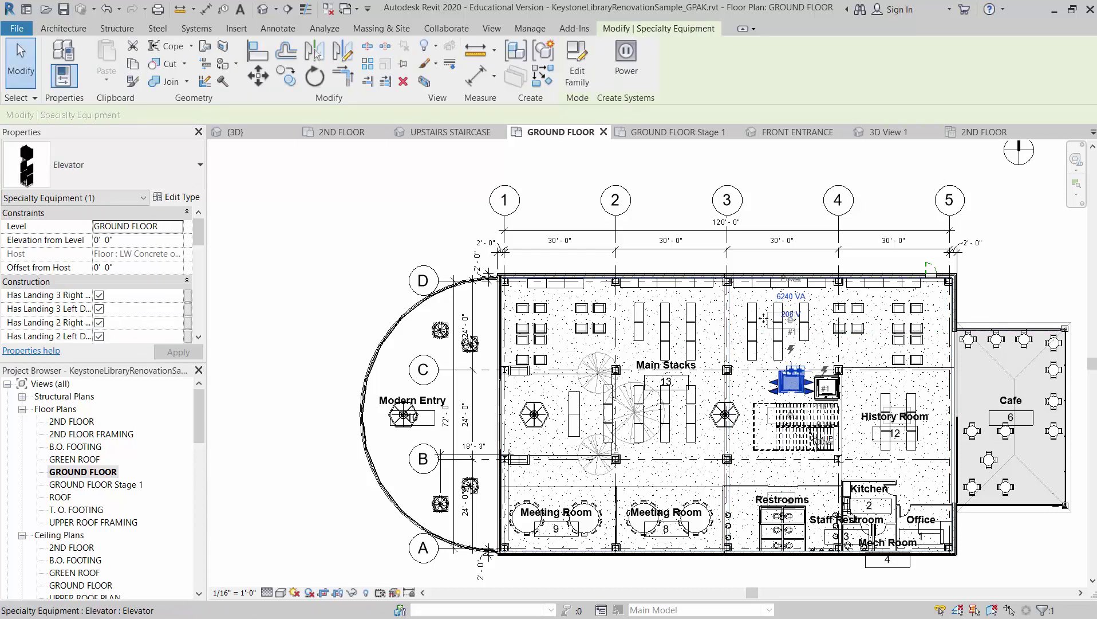
left_click(315, 77)
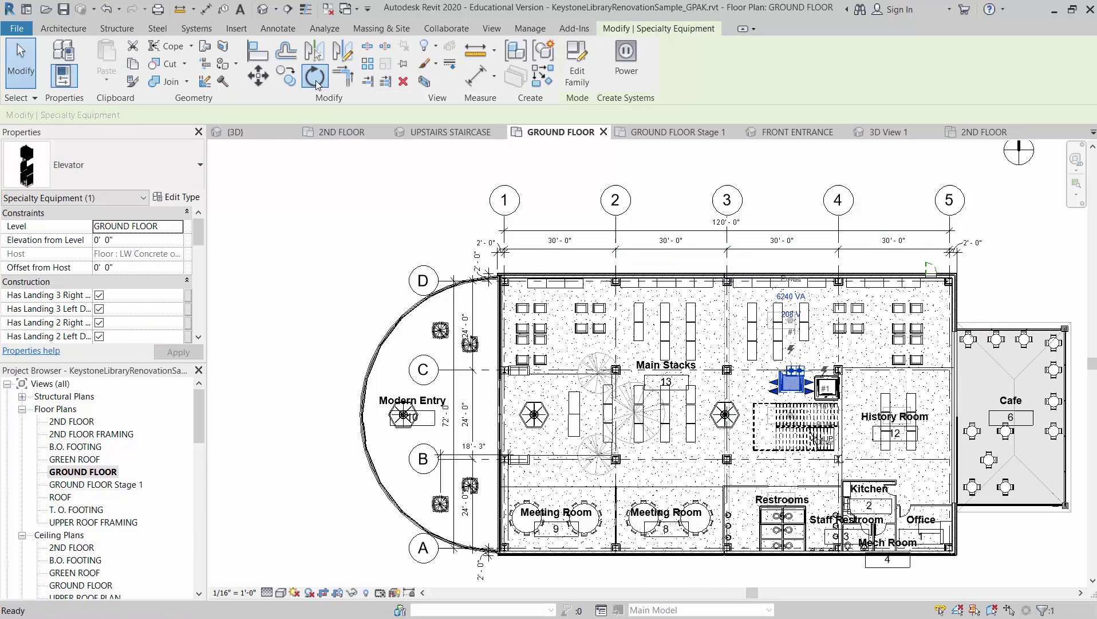
left_click(794, 213)
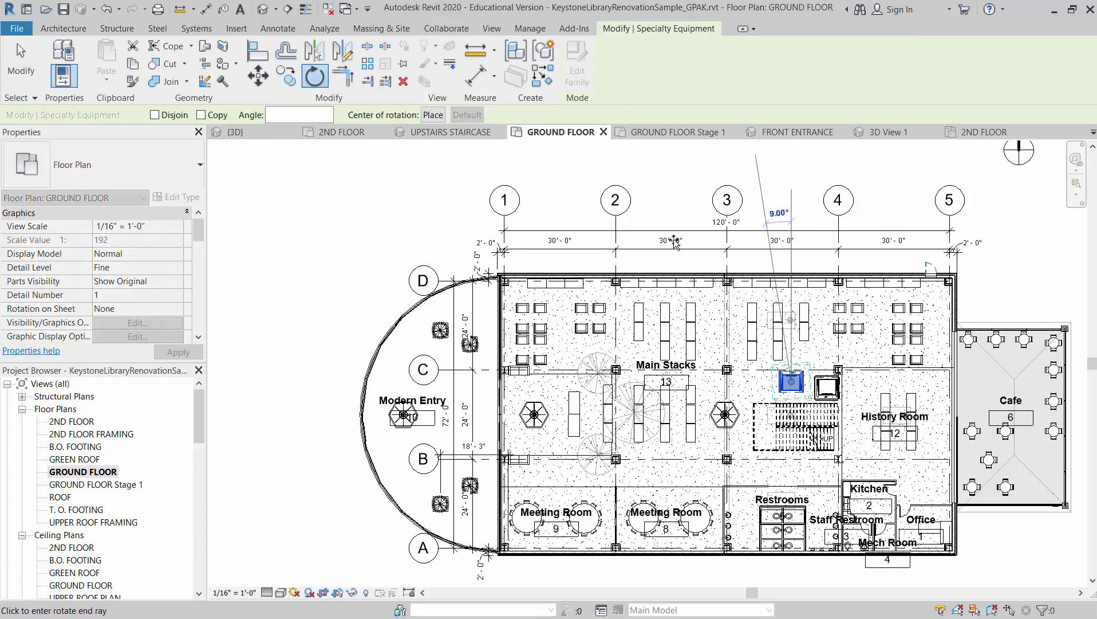
left_click(560, 393)
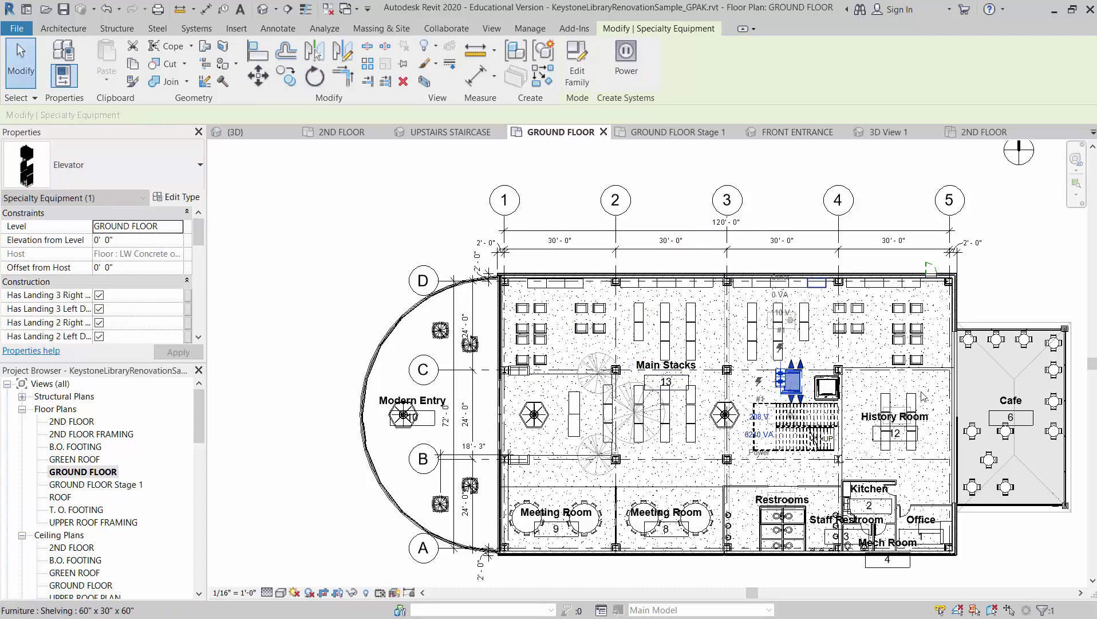
key("Escape")
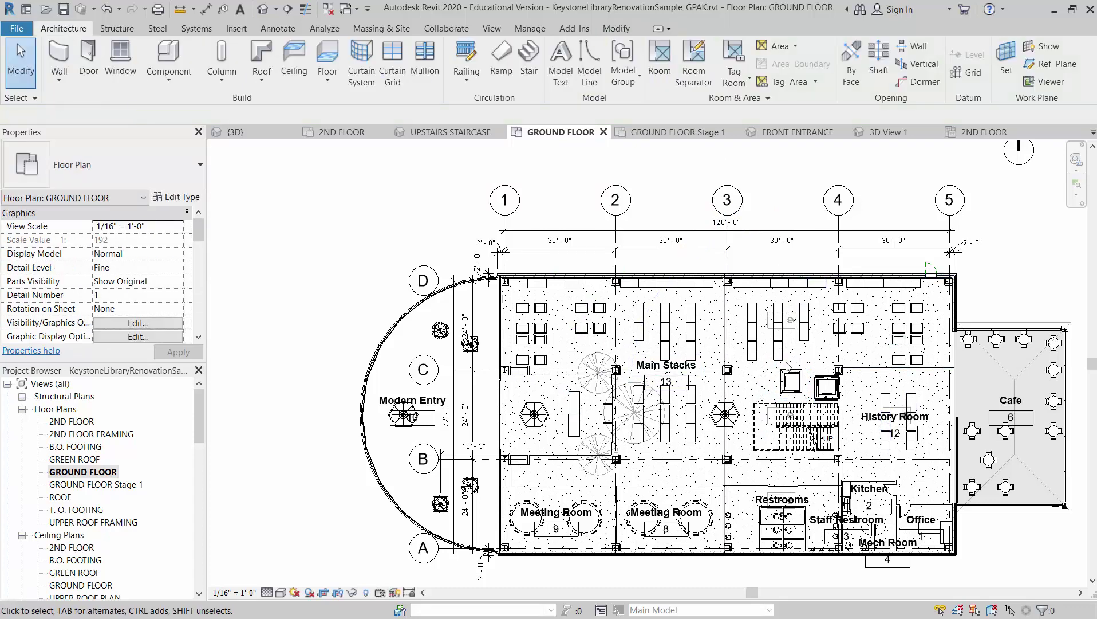
Step: Turn off the Has Landing 3 Right and Has Landing 3 Left door options for the rotated elevator
scroll(786, 365, "up", 5)
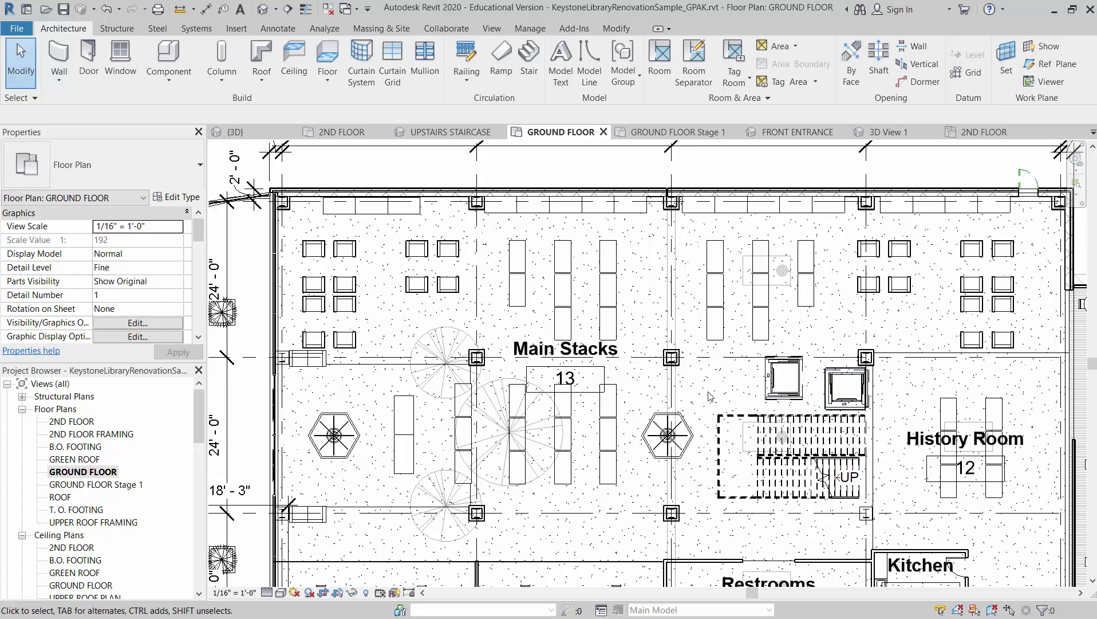
left_click(793, 365)
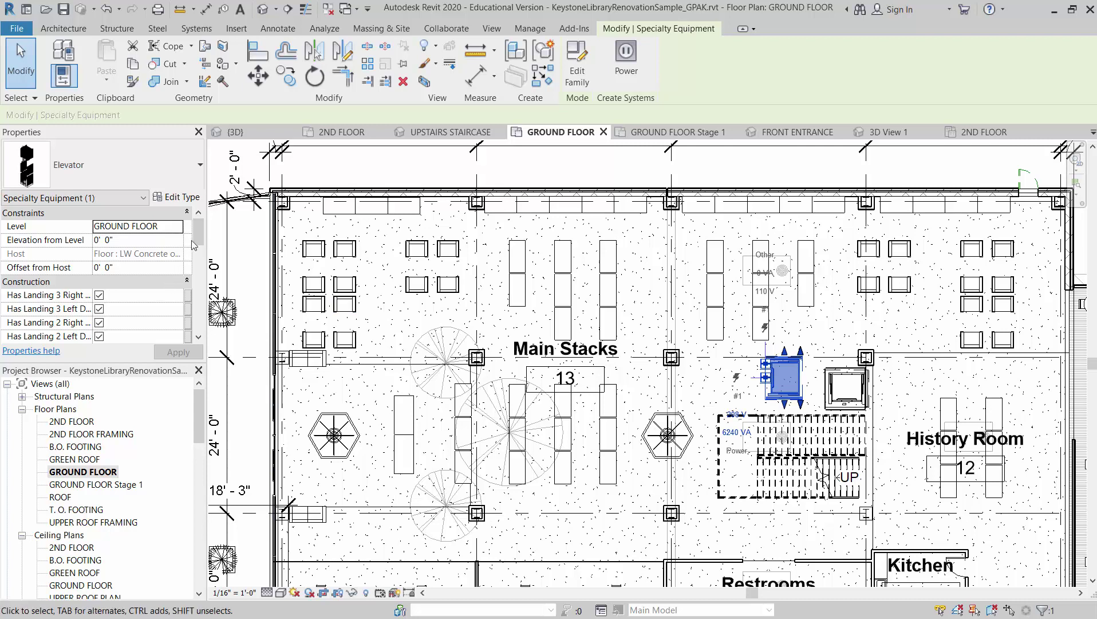
scroll(45, 245, "down", 5)
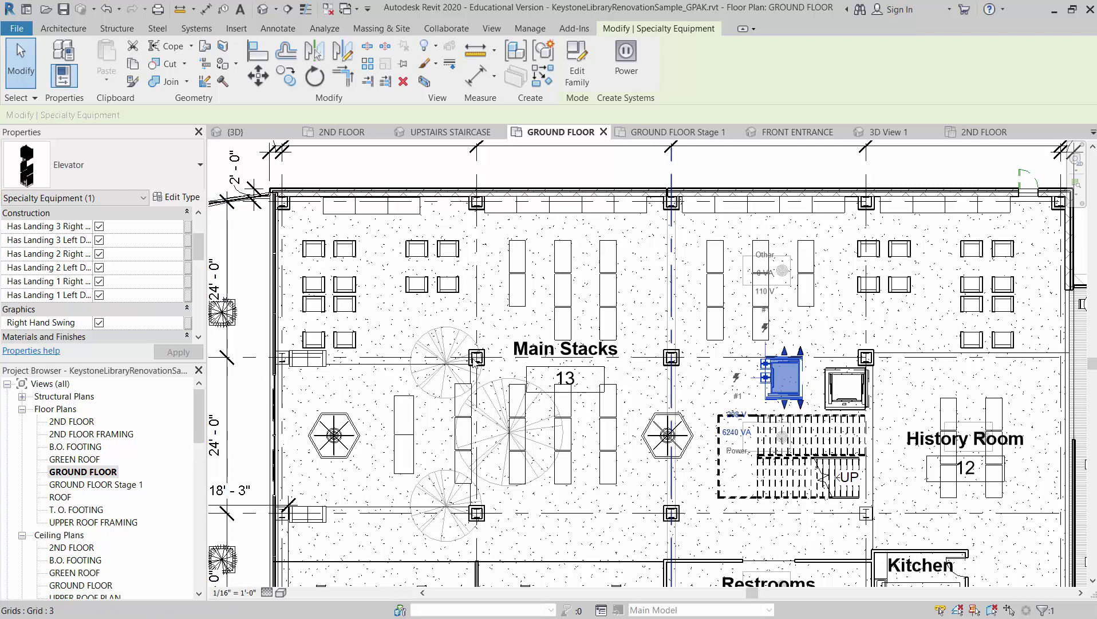
left_click(99, 227)
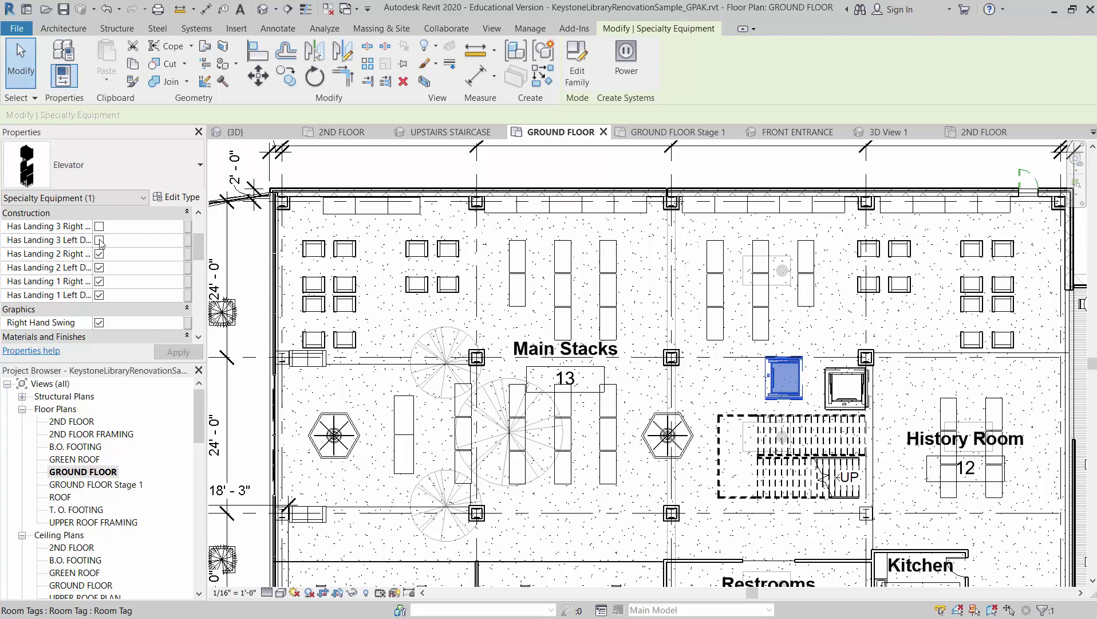
left_click(99, 240)
scroll(200, 256, "down", 1)
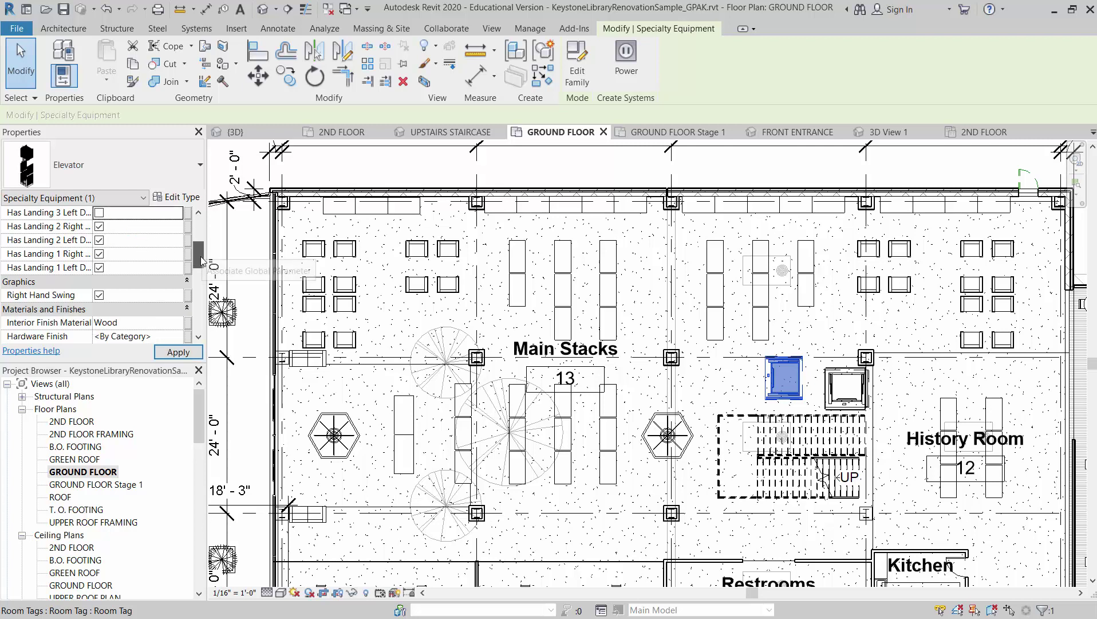
Step: Turn off the Has Landing 2 Left and Has Landing 1 Left door options for the selected elevator, review its landing elevations and deselect it
scroll(201, 257, "up", 1)
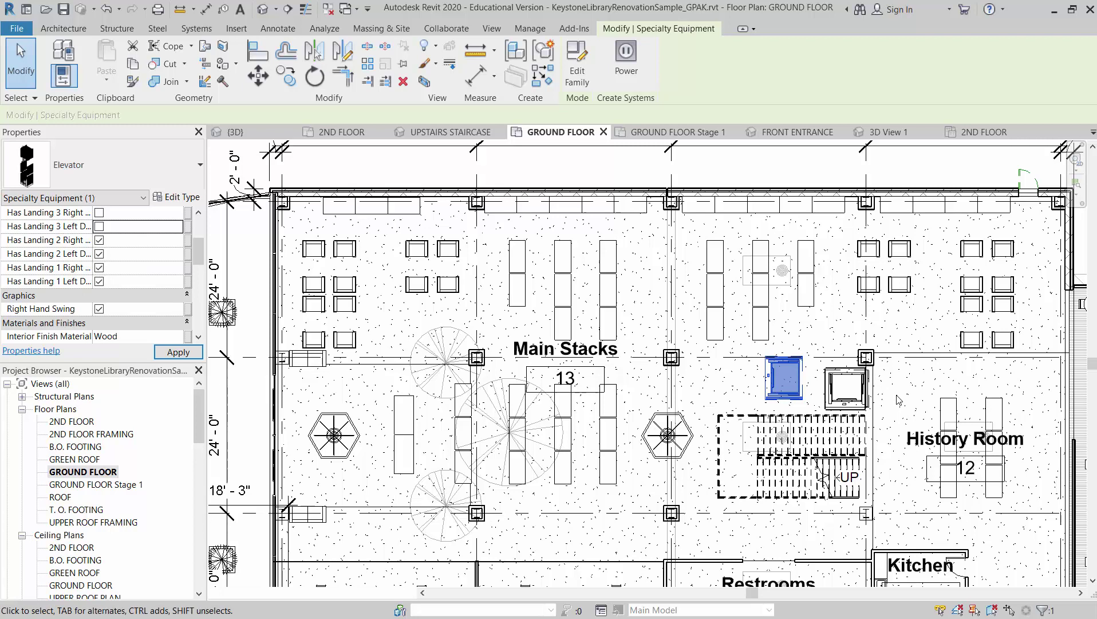
left_click(99, 255)
left_click(97, 281)
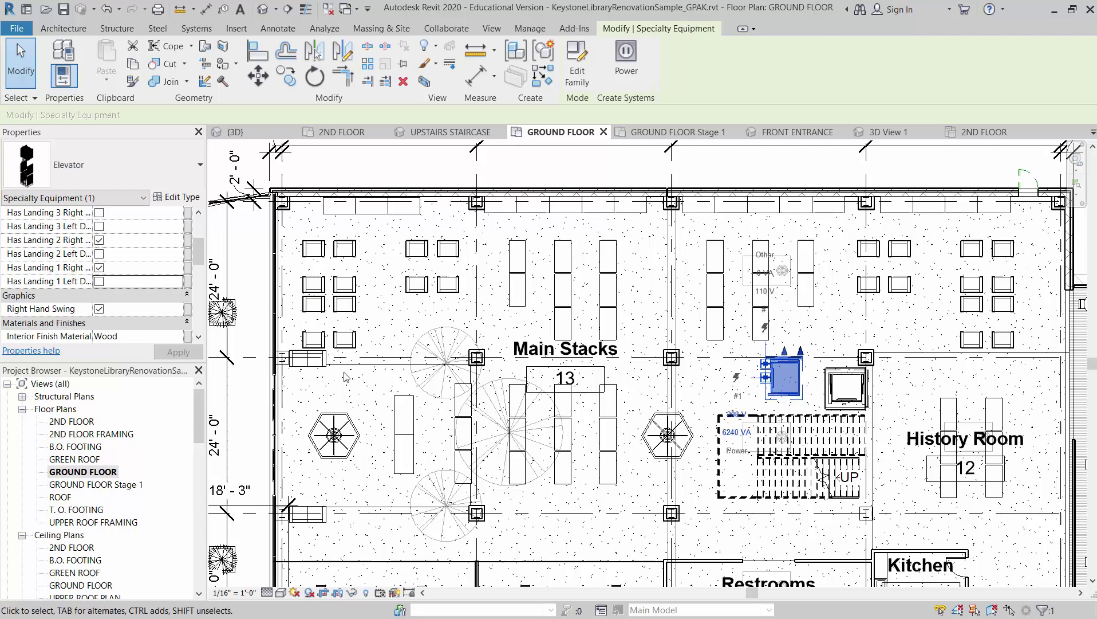
scroll(197, 265, "down", 4)
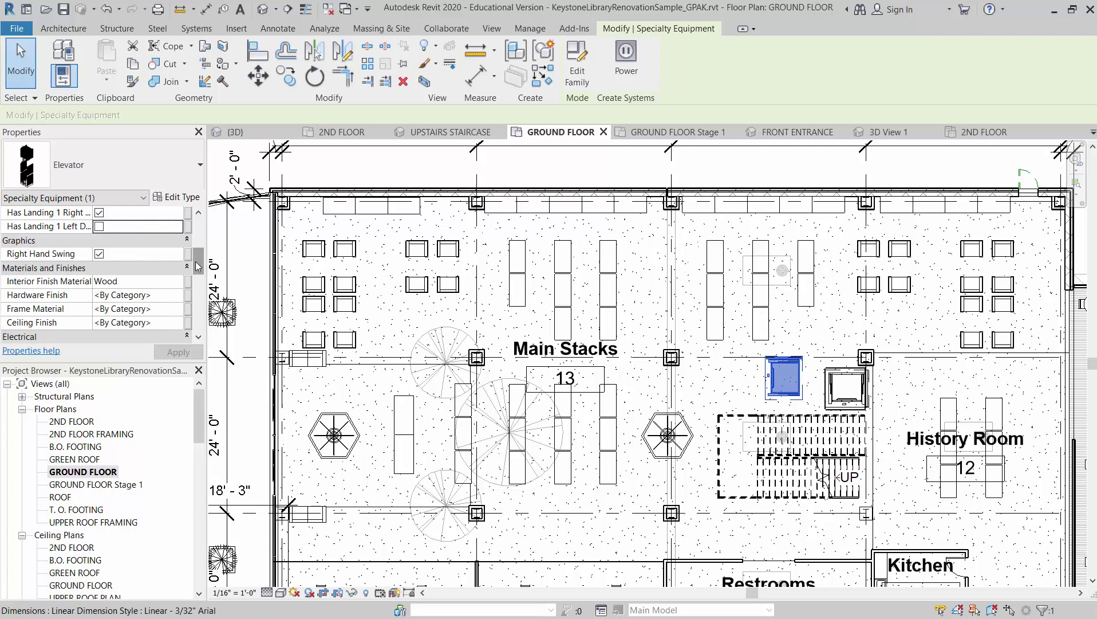
left_click_drag(198, 265, 198, 299)
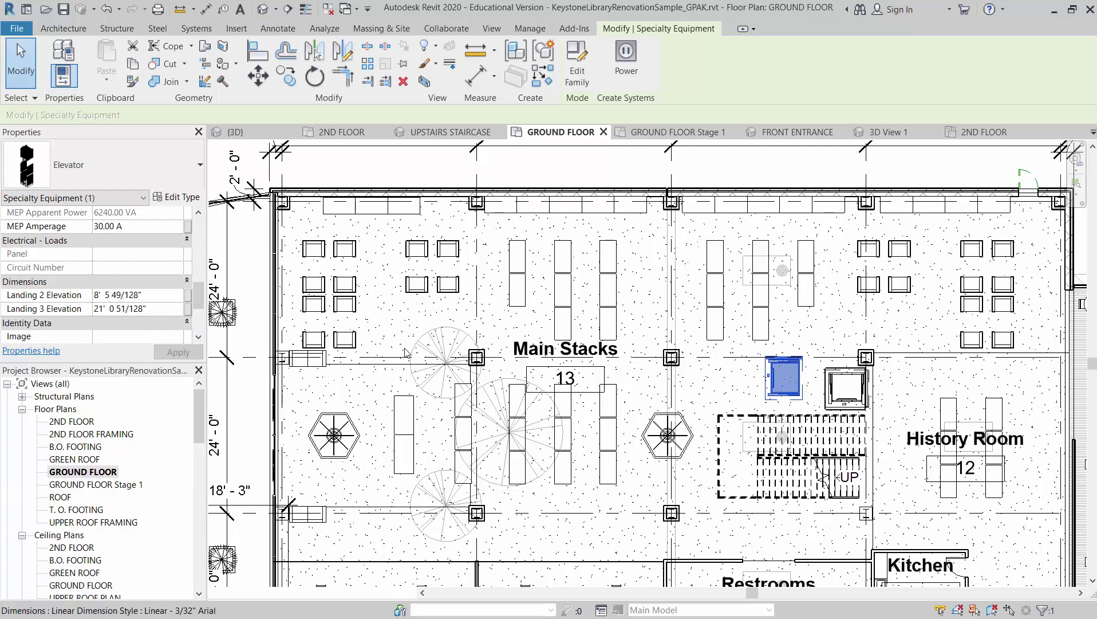
left_click(892, 286)
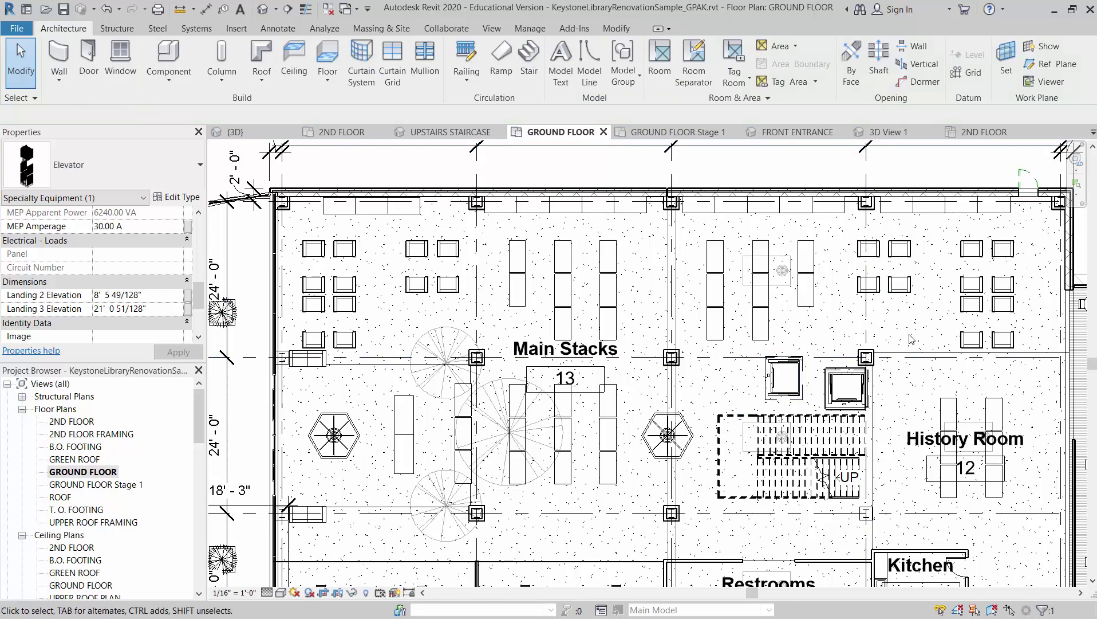
Step: Open the 2ND FLOOR floor plan view
scroll(911, 339, "down", 3)
scroll(911, 390, "down", 1)
middle_click_drag(936, 415, 871, 404)
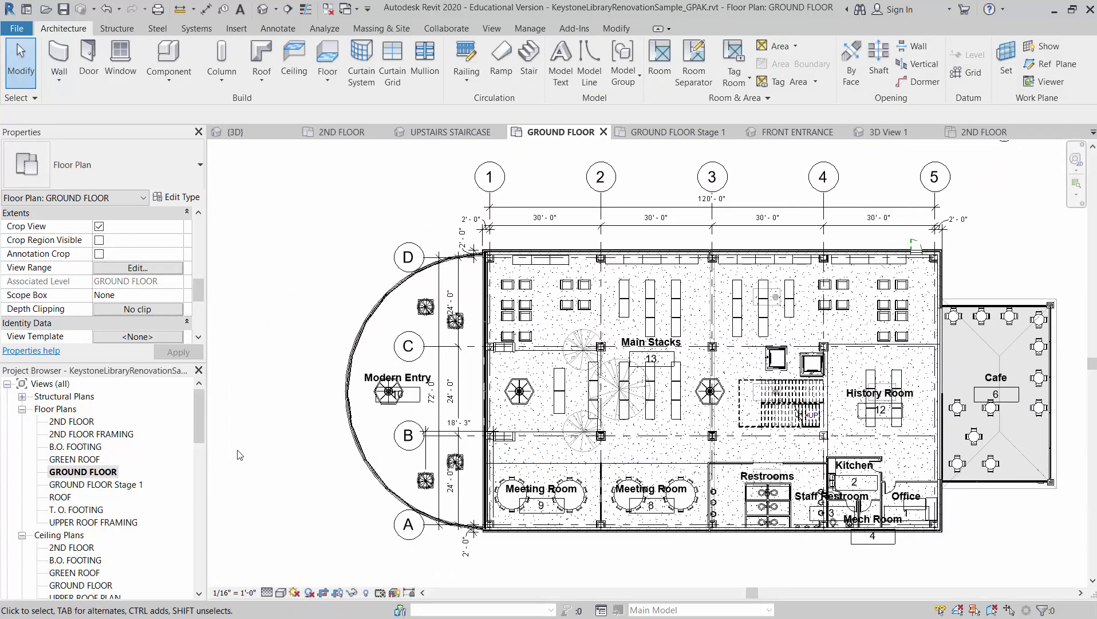
left_click_drag(204, 427, 204, 434)
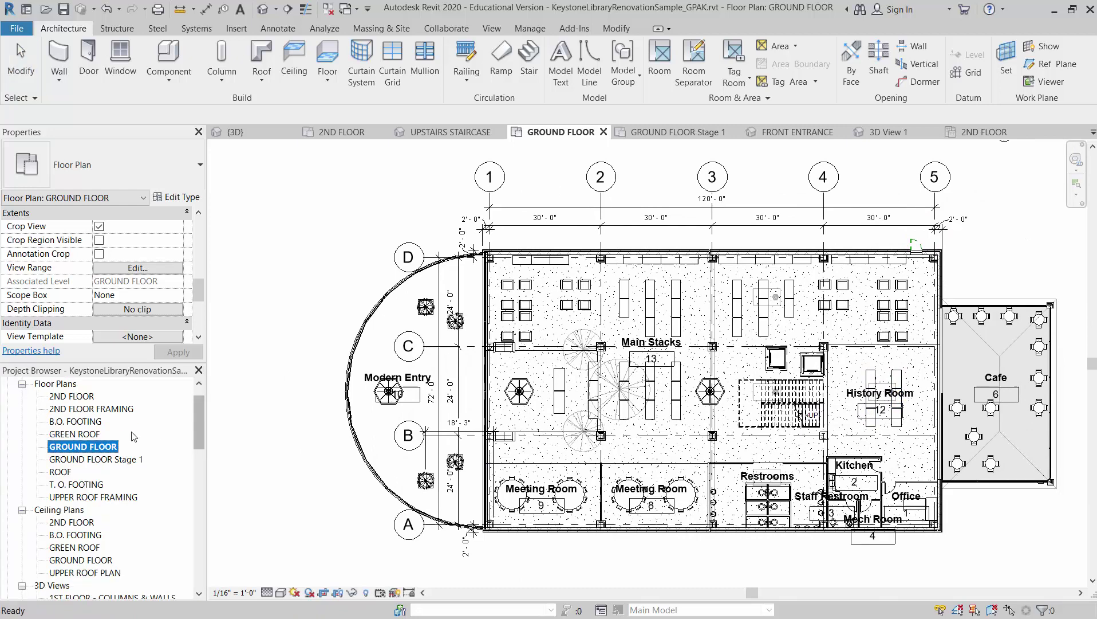
double_click(85, 397)
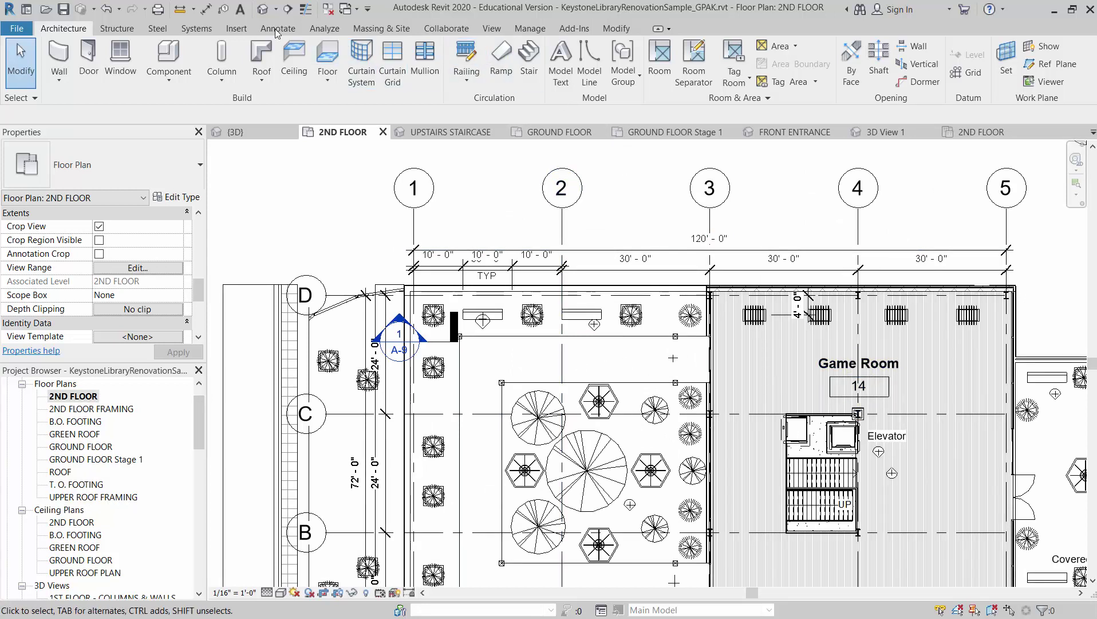
Step: Create a perspective camera view from the upper-left part of the Game Room, aimed diagonally across the elevators and stairs
left_click(276, 10)
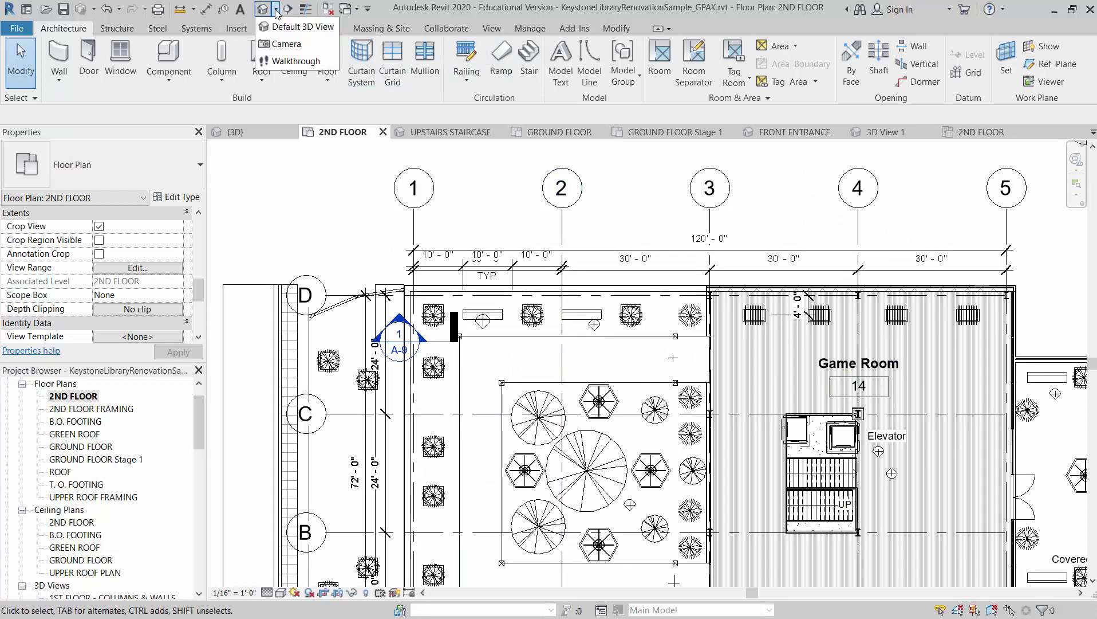
left_click(280, 47)
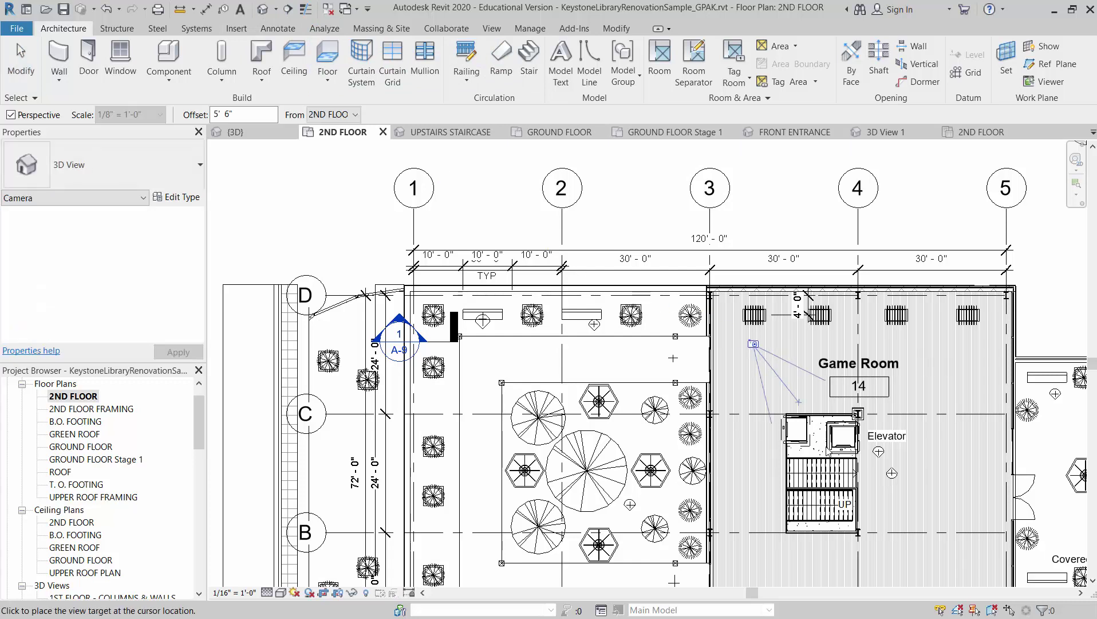
left_click(900, 559)
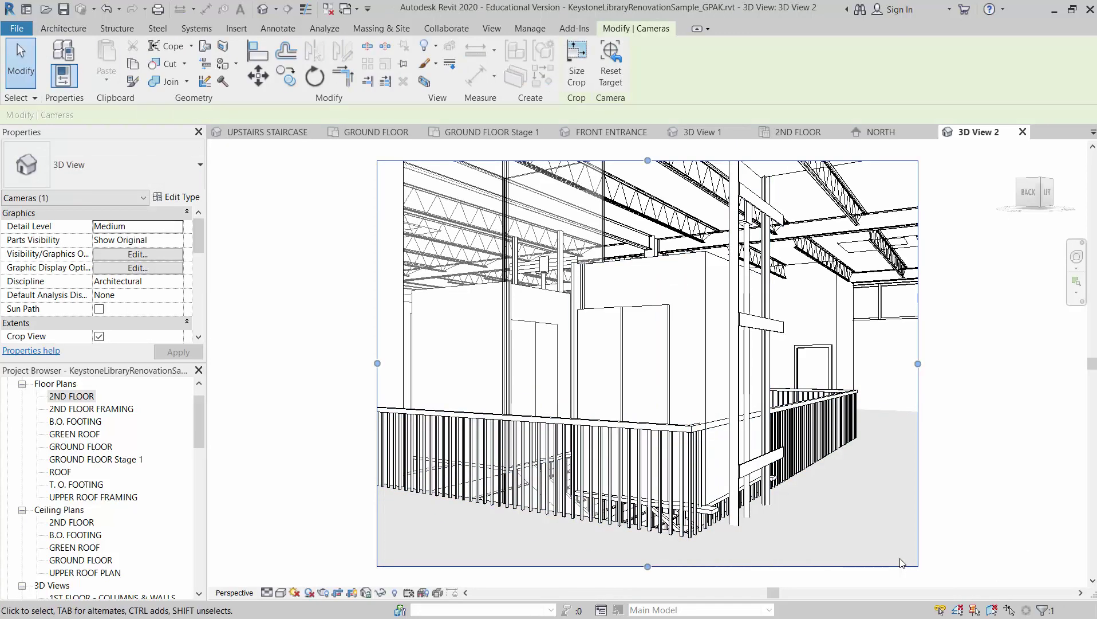
Step: Examine the new elevator's door options and Landing 2 and Landing 3 elevations in the camera view
left_click(711, 323)
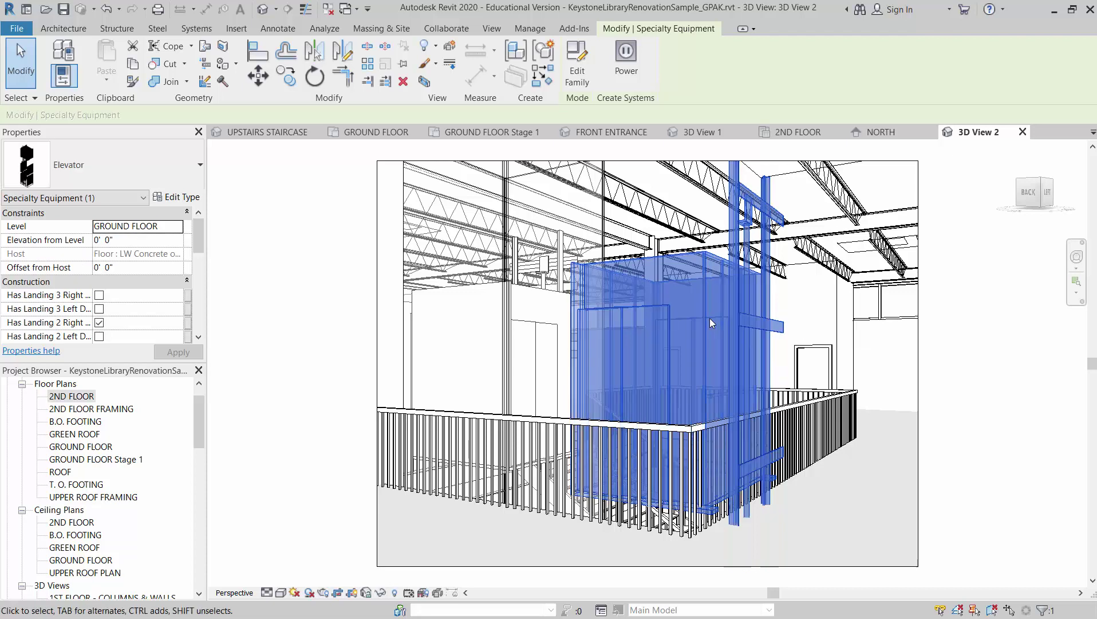
key("Escape")
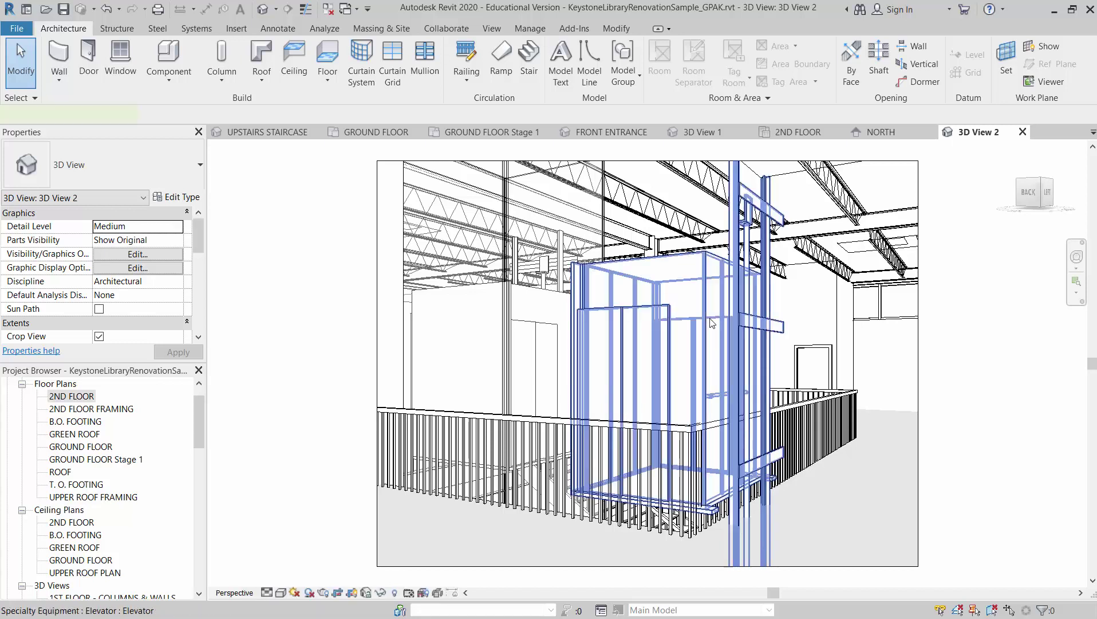
left_click(711, 322)
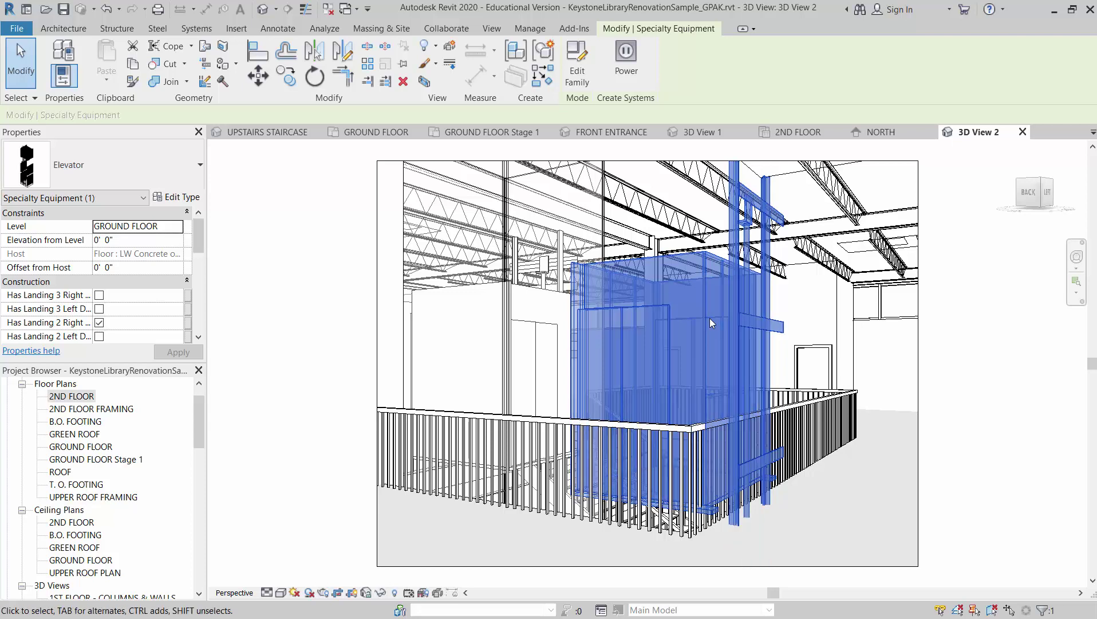
left_click_drag(198, 235, 198, 297)
scroll(102, 274, "down", 2)
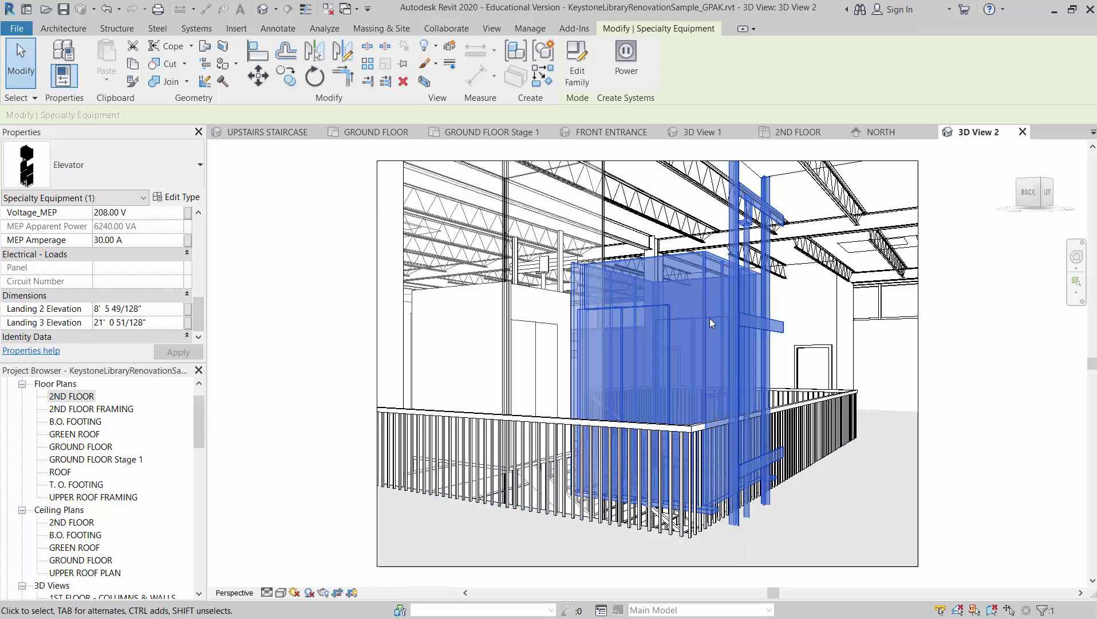
scroll(709, 318, "down", 2)
scroll(710, 317, "down", 1)
key("Escape")
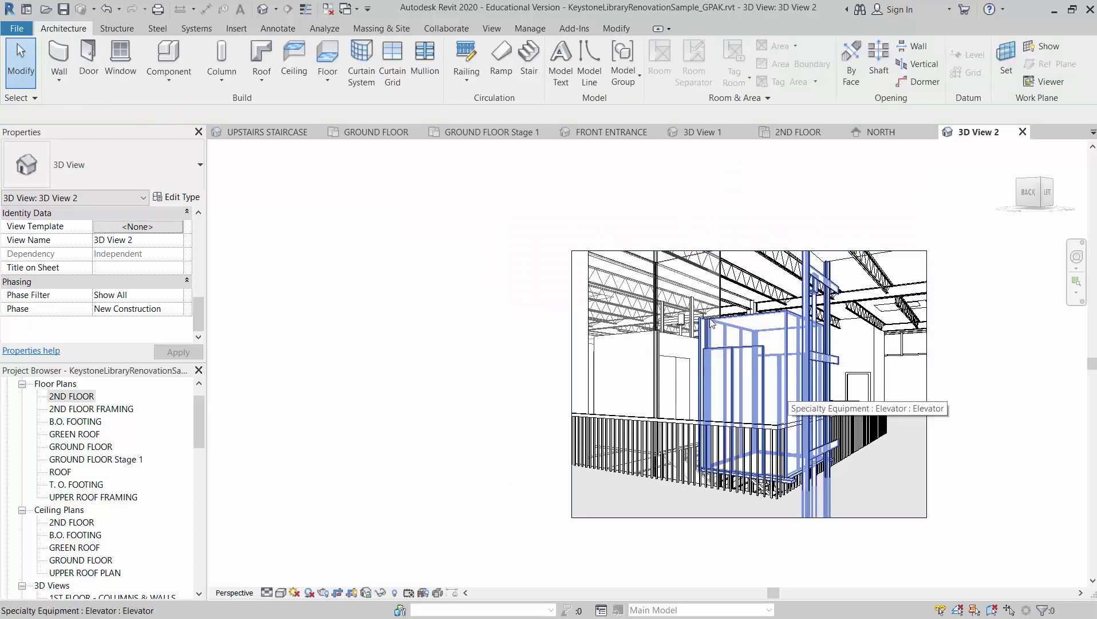
left_click(710, 322)
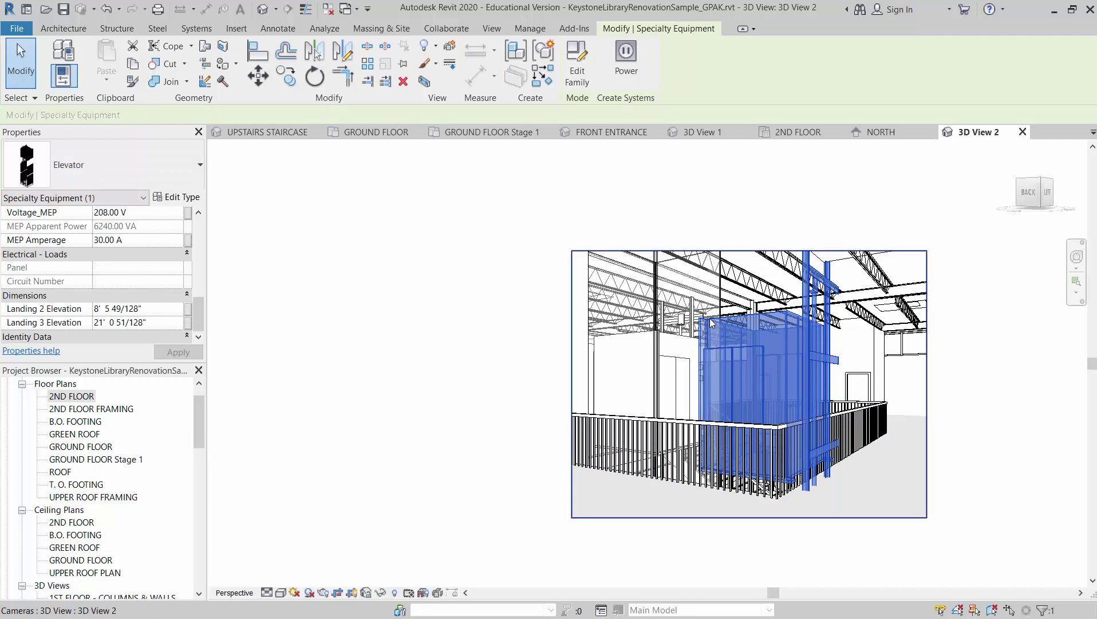
key("Escape")
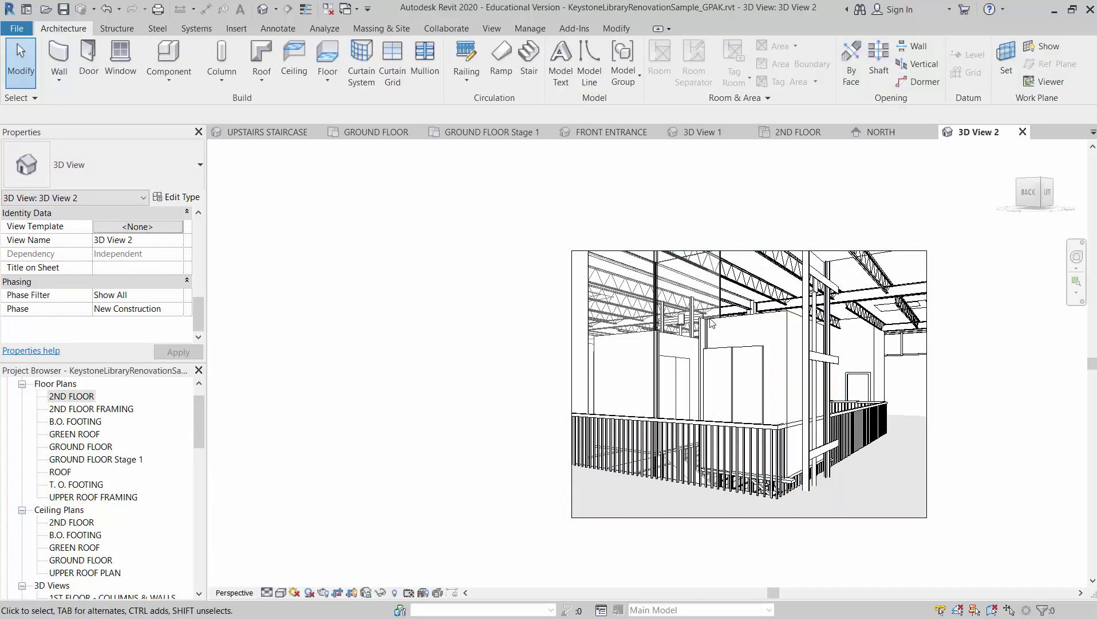
Step: Enlarge the camera view's crop region to the left, upward and to the right to show more of the space around the elevators
key("Tab")
key("Tab")
key("Tab")
key("Tab")
left_click(711, 324)
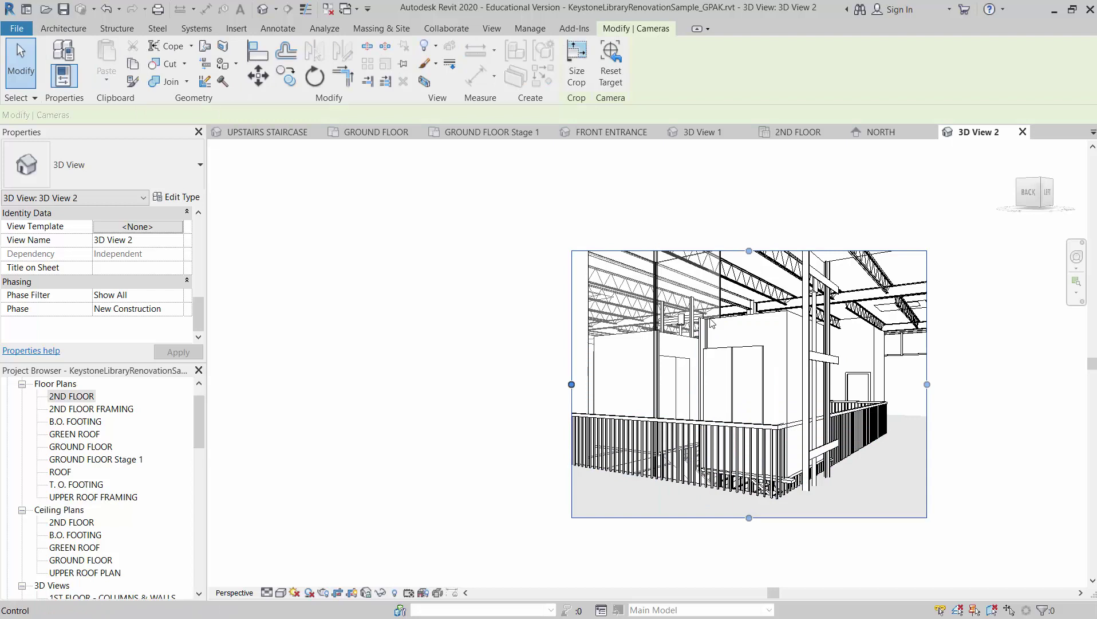
left_click_drag(572, 384, 371, 385)
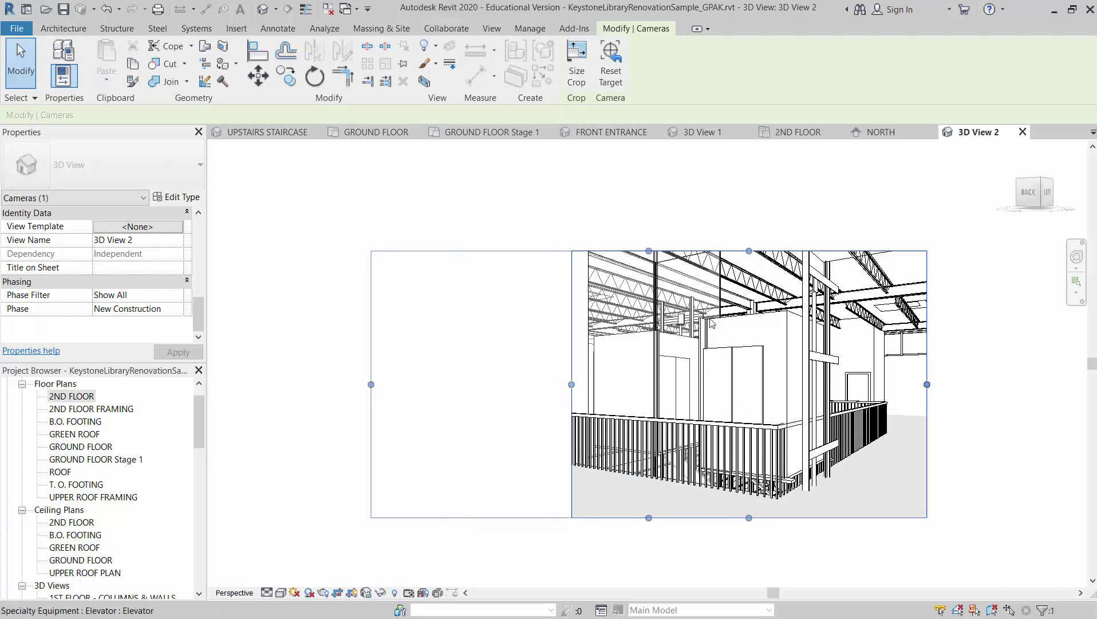
left_click_drag(649, 250, 649, 199)
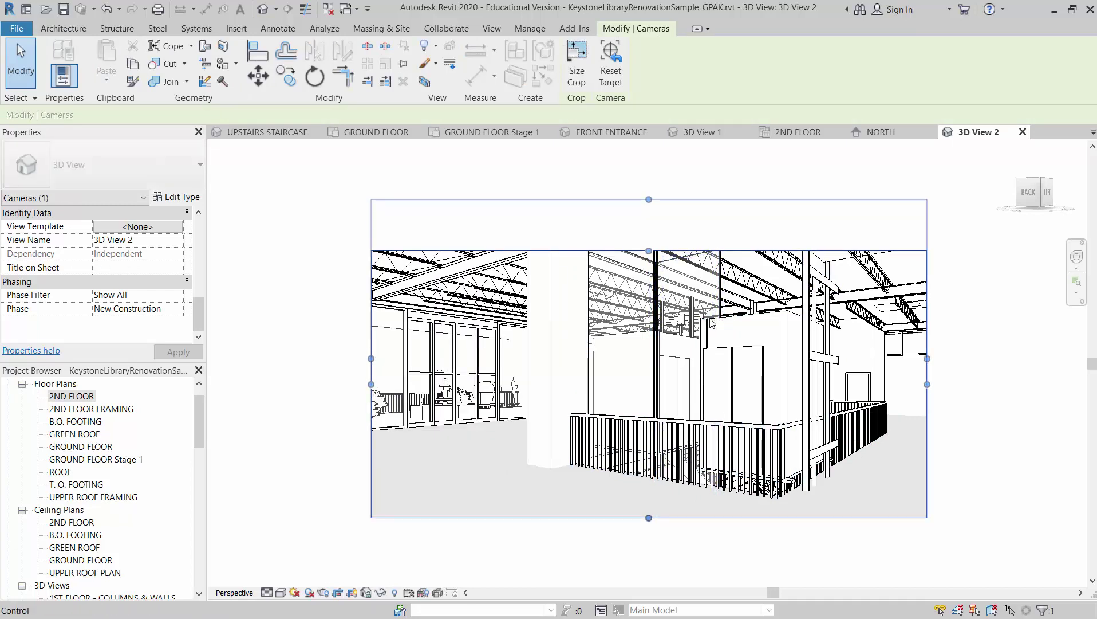
left_click_drag(927, 359, 1012, 359)
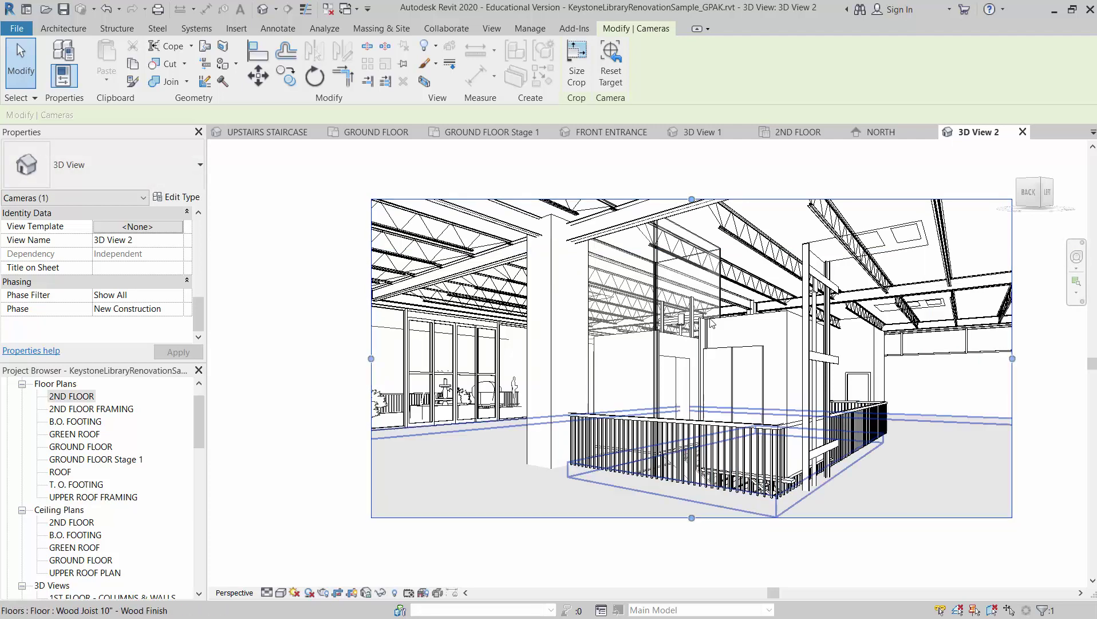
Step: Check the wood floor's top elevation and set the new elevator's Landing 2 Elevation to 20' 4"
left_click(712, 324)
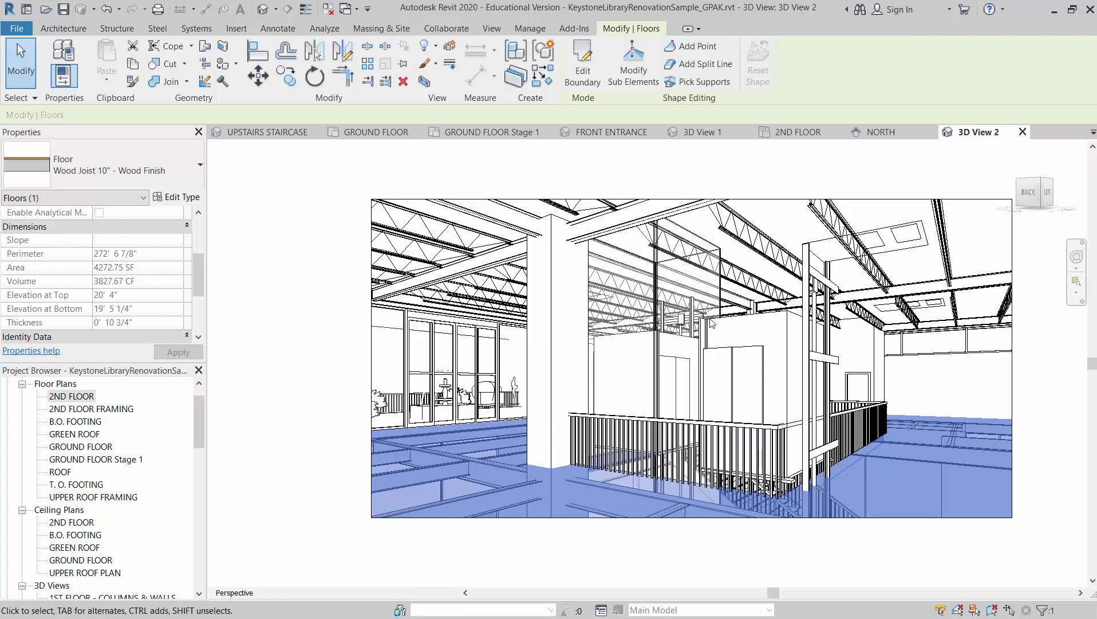
key("Escape")
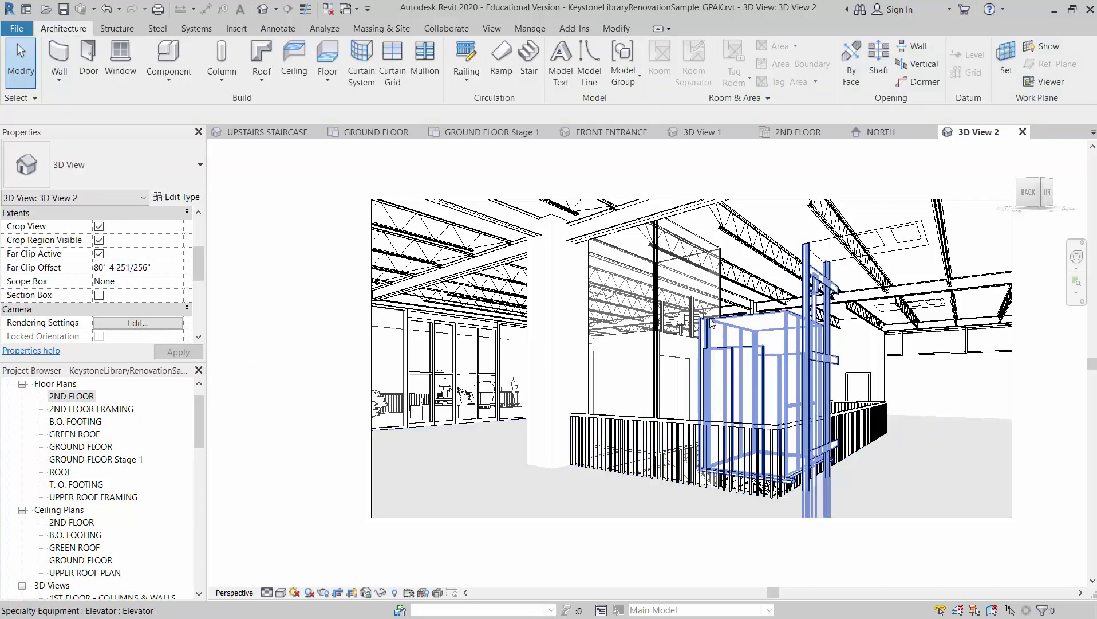
left_click(711, 323)
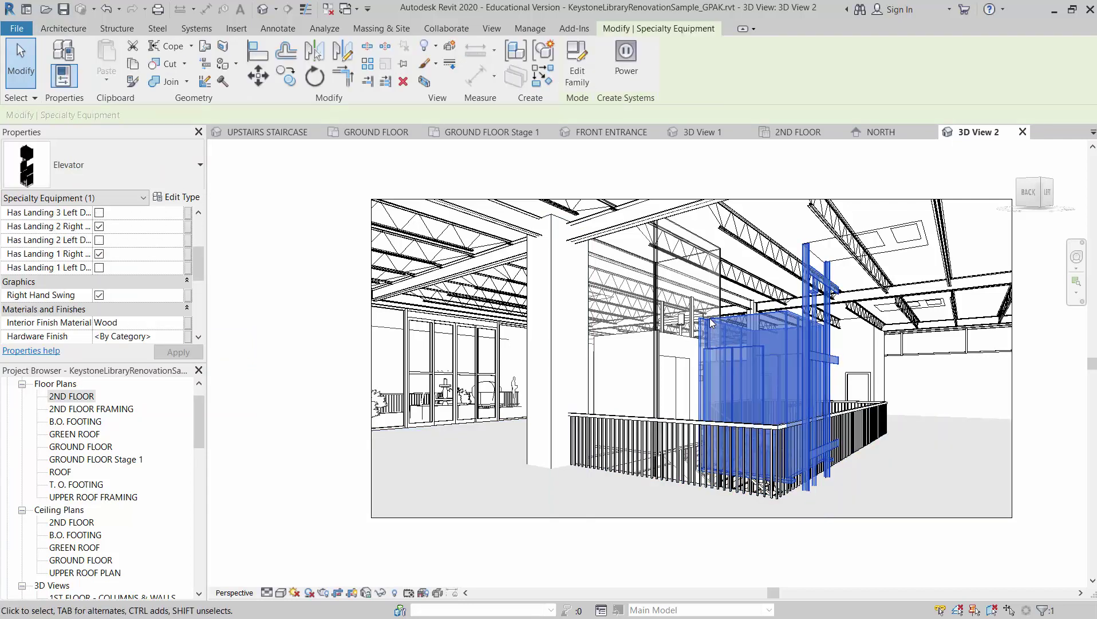
left_click_drag(198, 263, 198, 314)
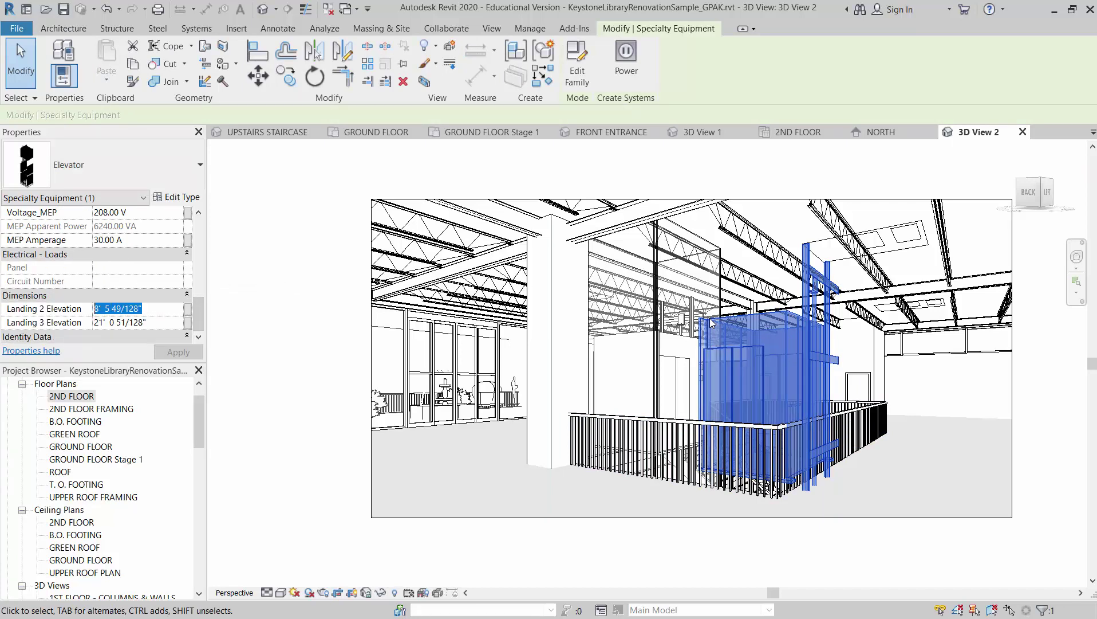
type("20'  4")
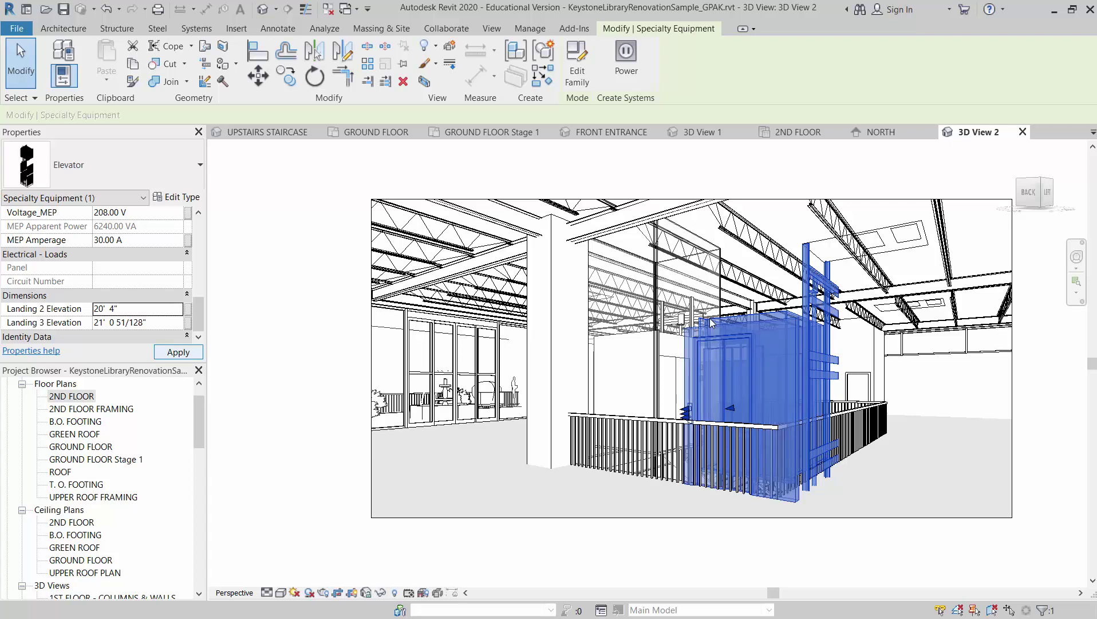
key("Tab")
key("Tab")
key("Tab")
key("Tab")
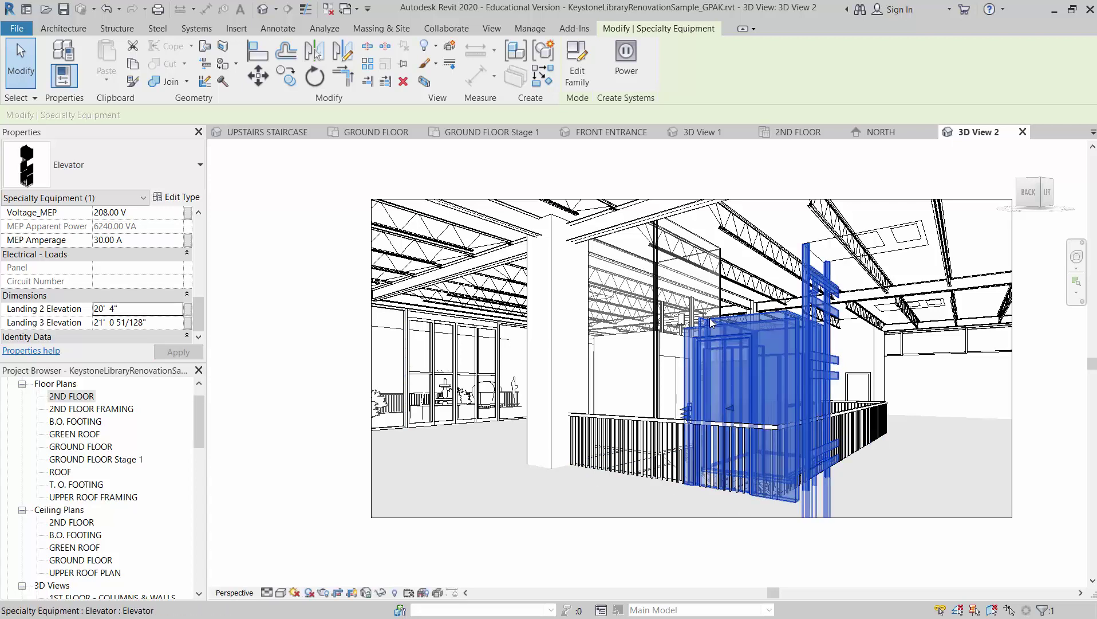
Step: Set the elevator's Landing 3 Elevation to 20' 4" and deselect it
key("Tab")
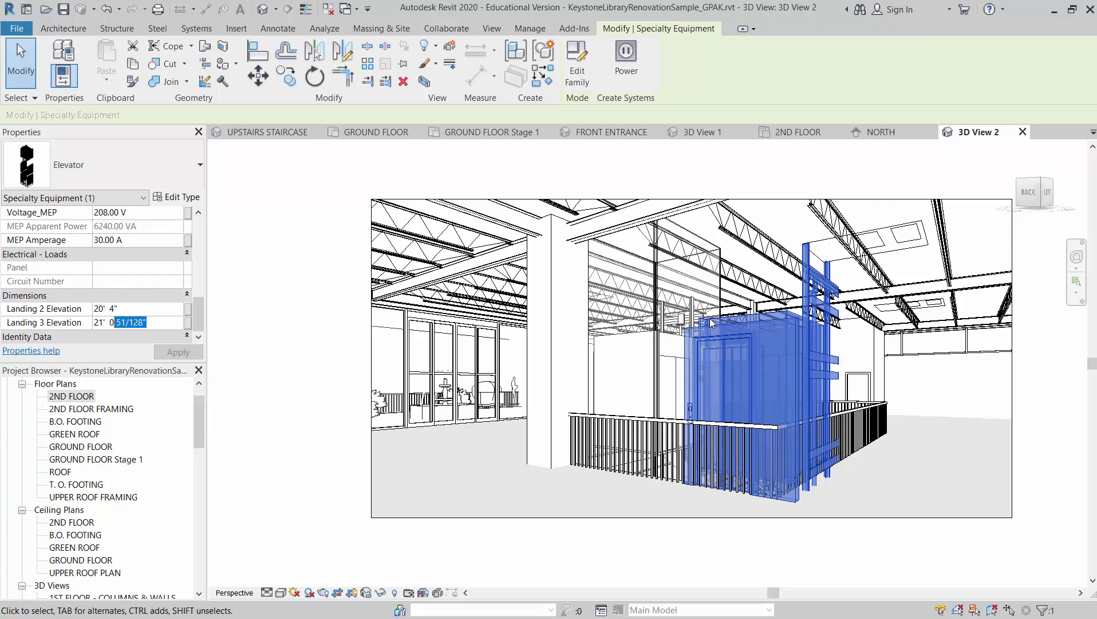
type("20'  4")
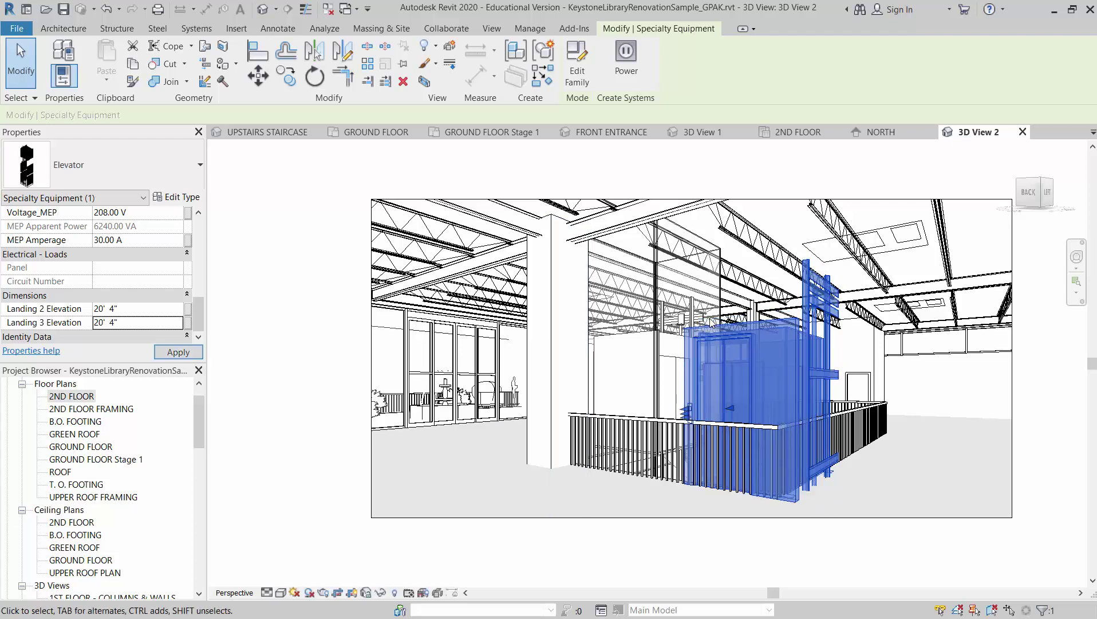
key("Tab")
key("Tab")
key("Tab")
key("Tab")
key("Tab")
key("Tab")
key("Tab")
key("Tab")
key("Tab")
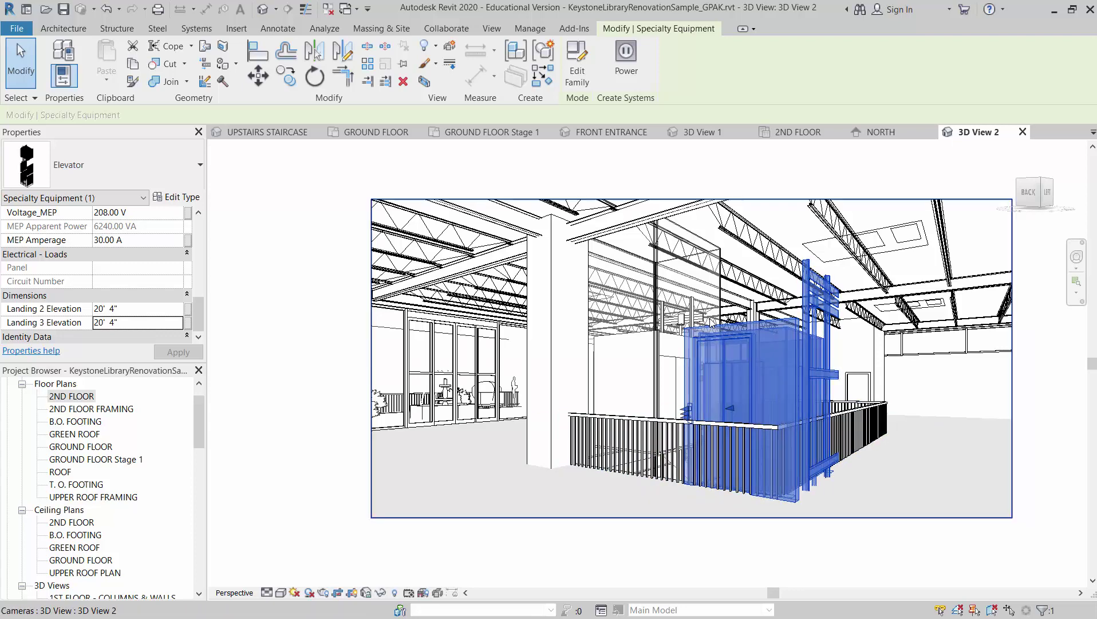
key("Escape")
key("Tab")
key("Tab")
key("Tab")
key("Tab")
key("Tab")
key("Tab")
key("Tab")
key("Tab")
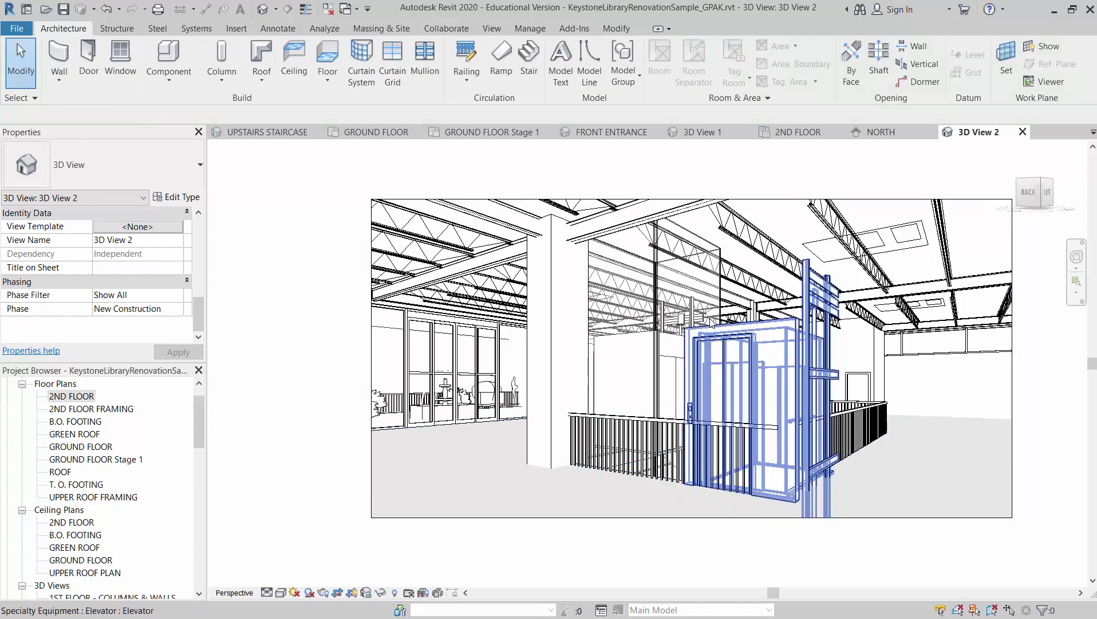
key("Tab")
key("Tab")
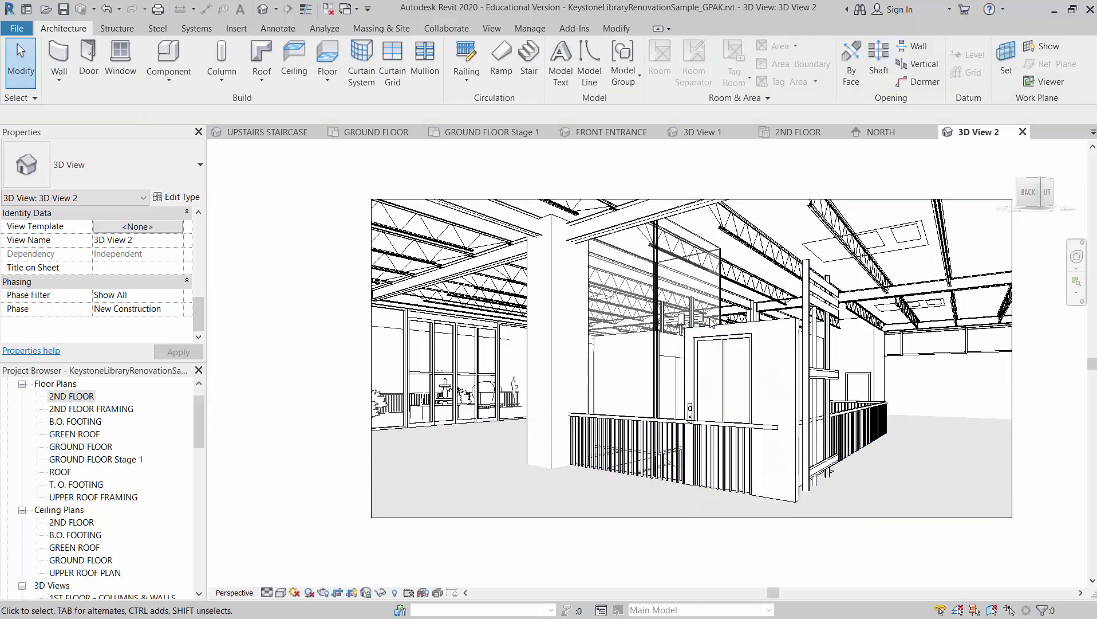
key("Tab")
key("Tab")
key("Tab")
key("Tab")
key("Tab")
key("Tab")
key("Tab")
key("Tab")
key("Tab")
key("Tab")
key("Tab")
key("Tab")
key("Tab")
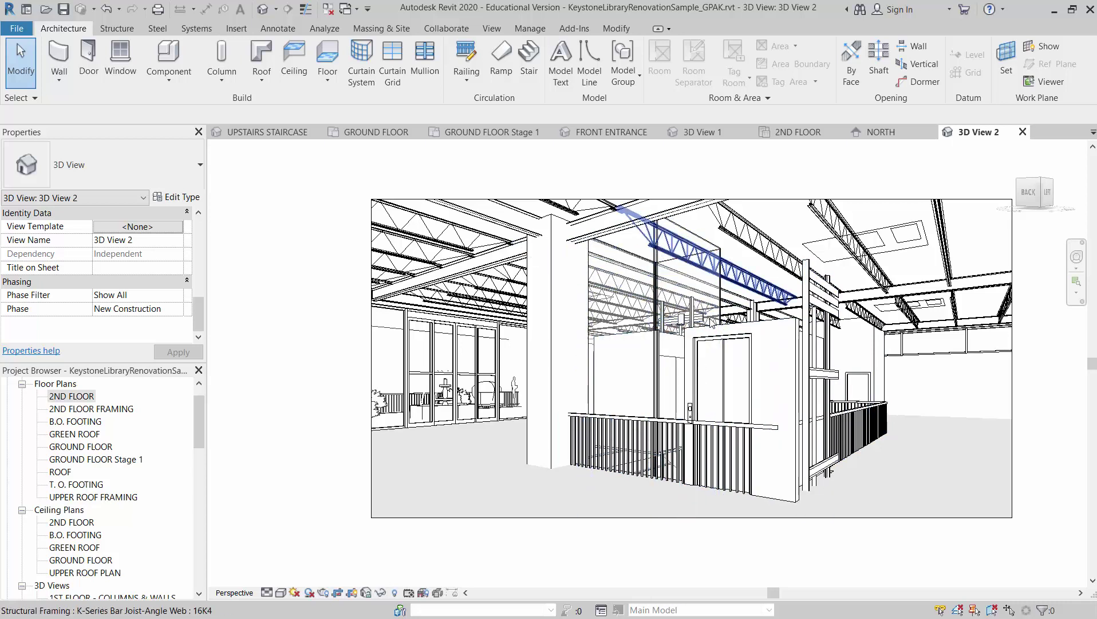
key("Tab")
key("Tab")
key("Tab")
key("Tab")
key("Tab")
key("Tab")
key("Tab")
key("Tab")
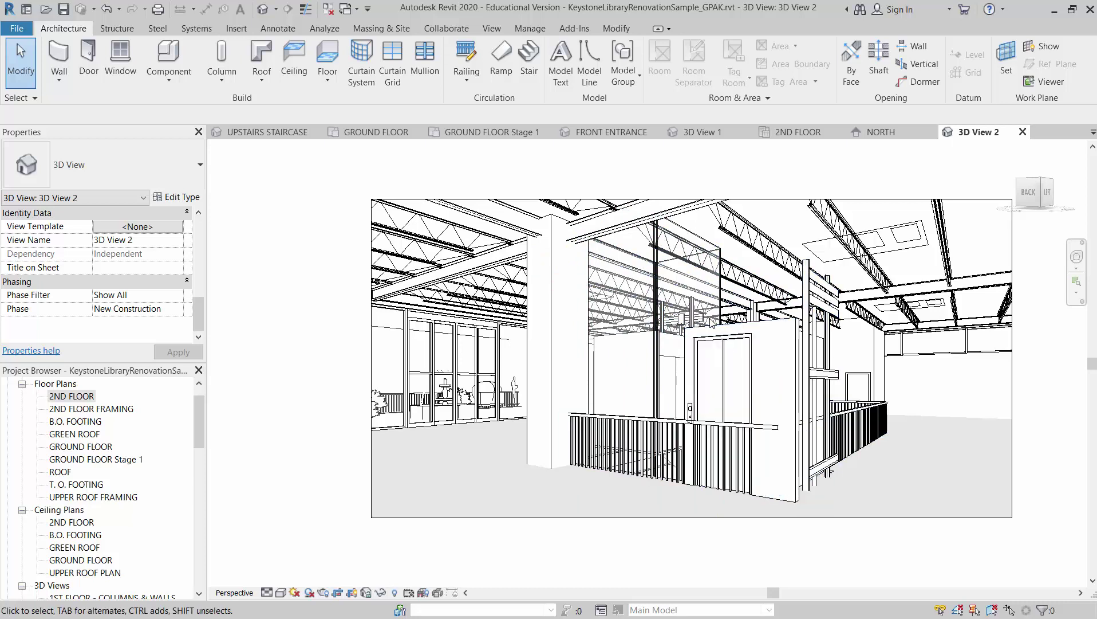
Step: Examine the curtain wall, partition, railing and elevator on the second floor in the camera view by highlighting individual elements
key("Tab")
key("Tab")
key("Tab")
key("Tab")
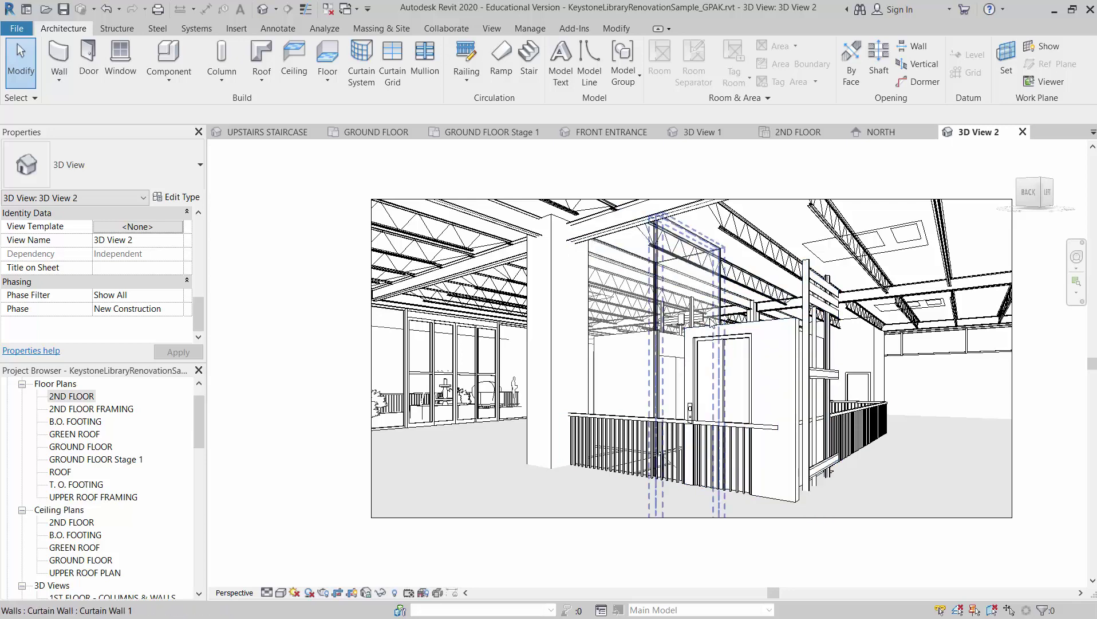
key("Tab")
key("Tab")
key("Tab")
key("Tab")
scroll(711, 322, "down", 1)
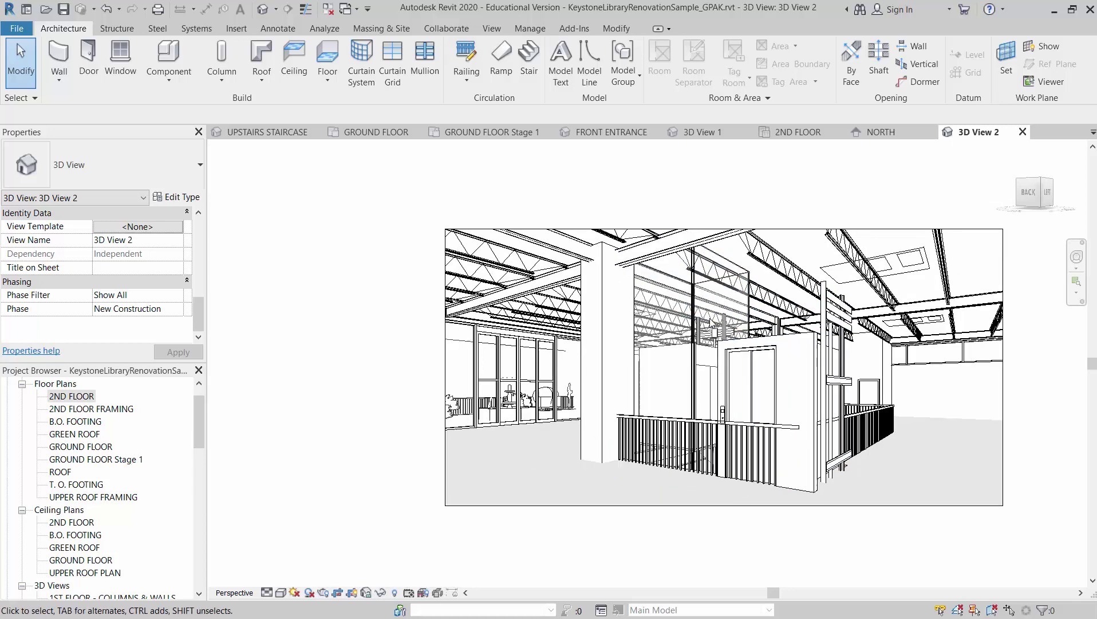
key("Tab")
key("Tab")
key("Tab")
key("Tab")
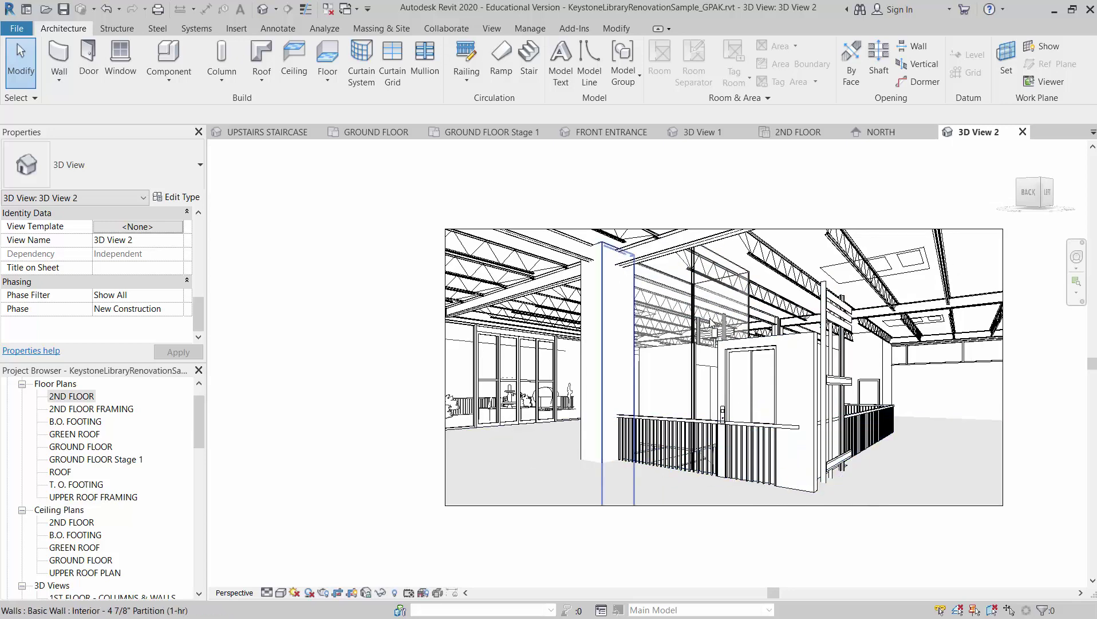
key("Tab")
key("Tab")
key("Tab")
key("Tab")
key("Tab")
key("Tab")
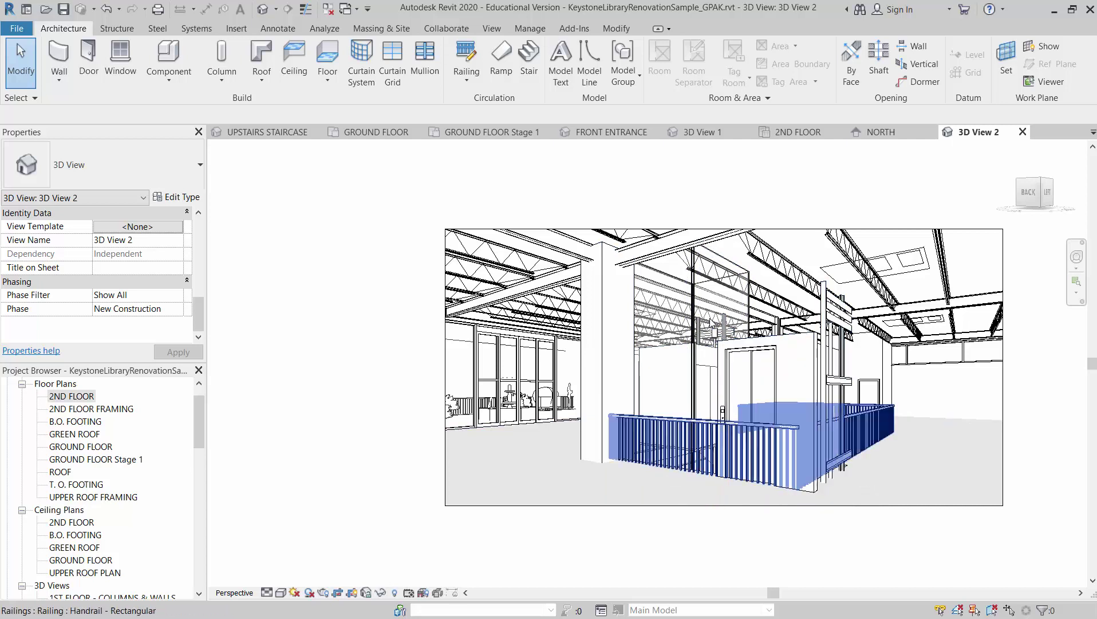
key("Tab")
key("Tab")
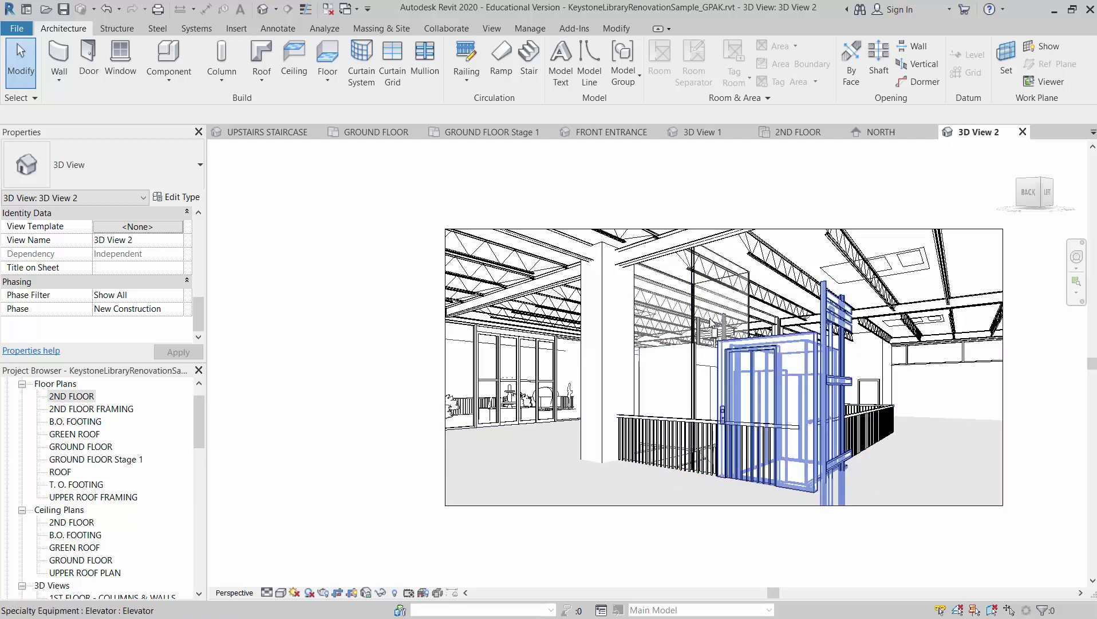
key("Tab")
key("Tab")
key("Tab")
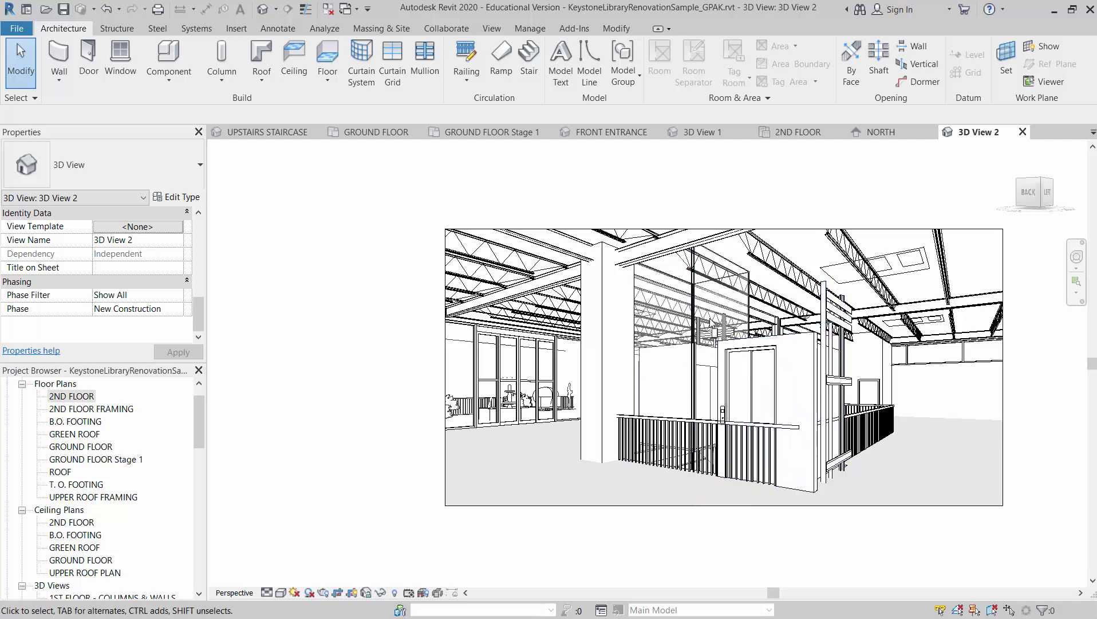
key("Tab")
key("Tab")
Step: Open the GROUND FLOOR plan and place a camera in Main Stacks between grids C and D, aimed at the elevators and stairs
mouse_move(199, 421)
left_mouse_down()
mouse_move(199, 433)
mouse_move(198, 413)
left_mouse_up()
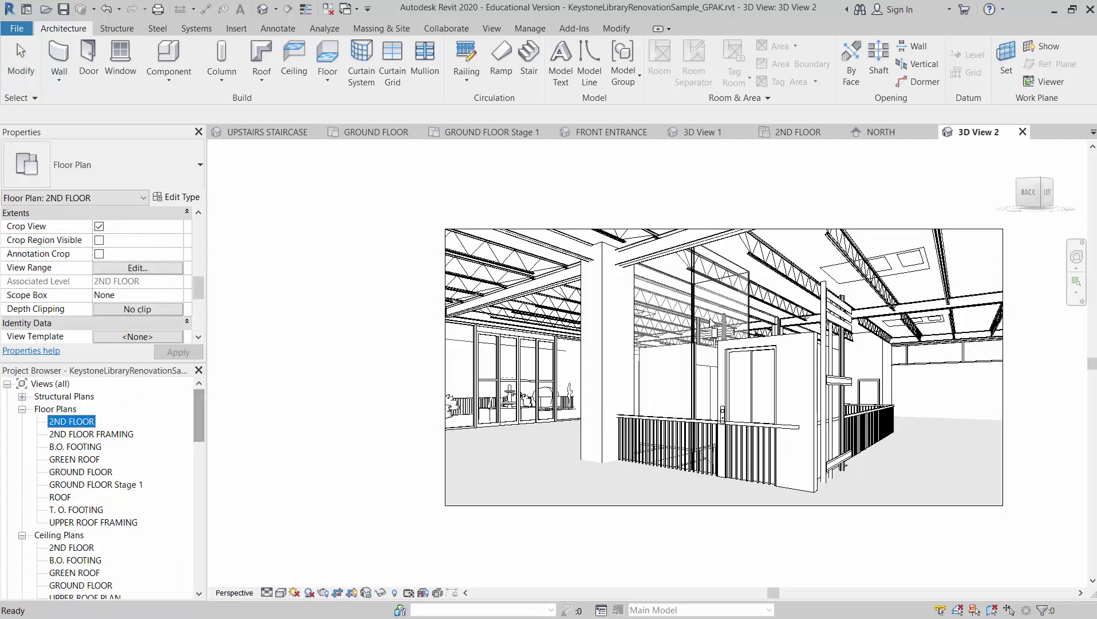
double_click(80, 471)
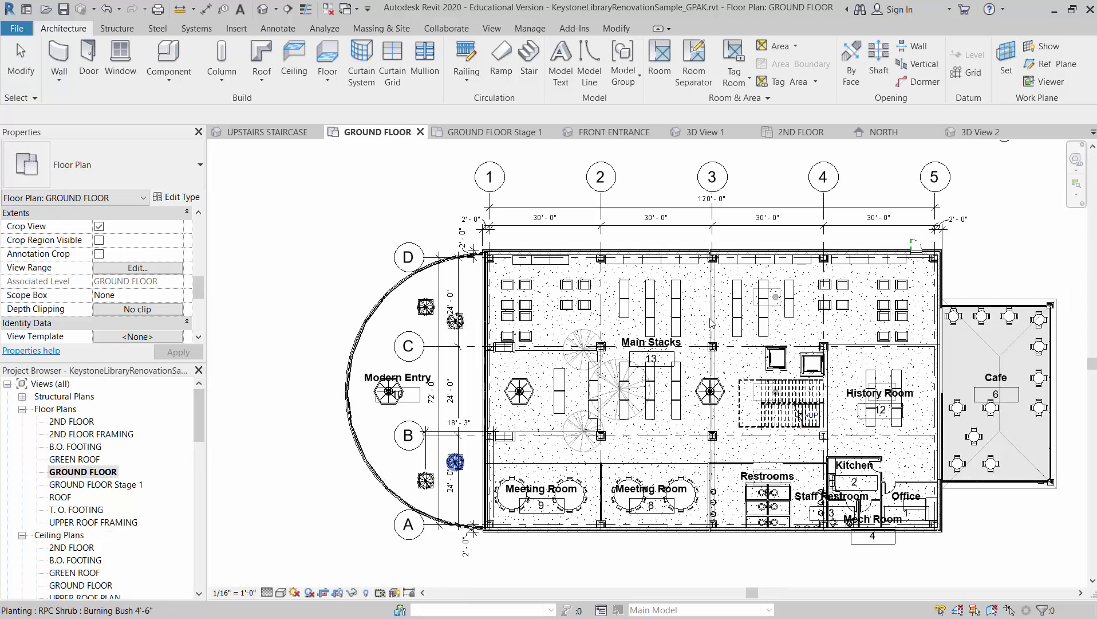
key("Escape")
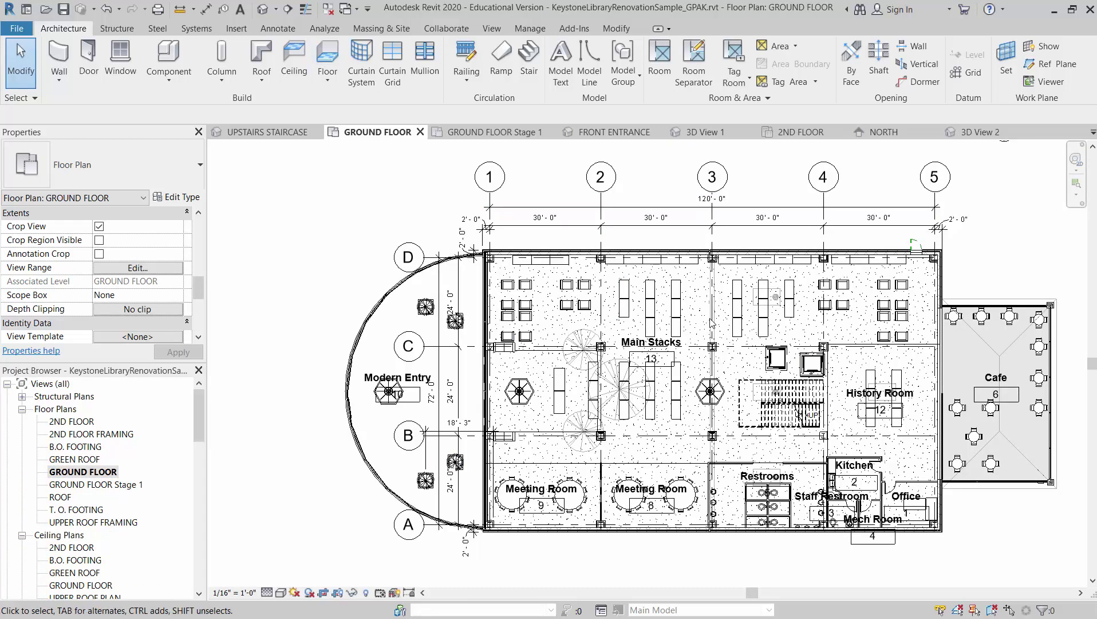
left_click(275, 9)
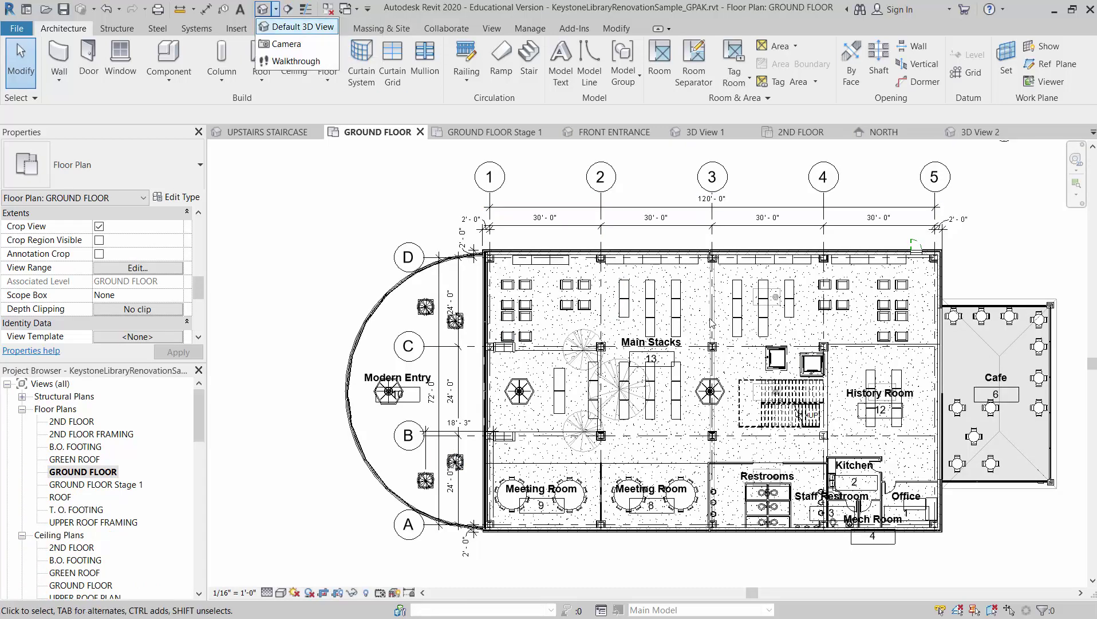
left_click(292, 44)
left_click(806, 307)
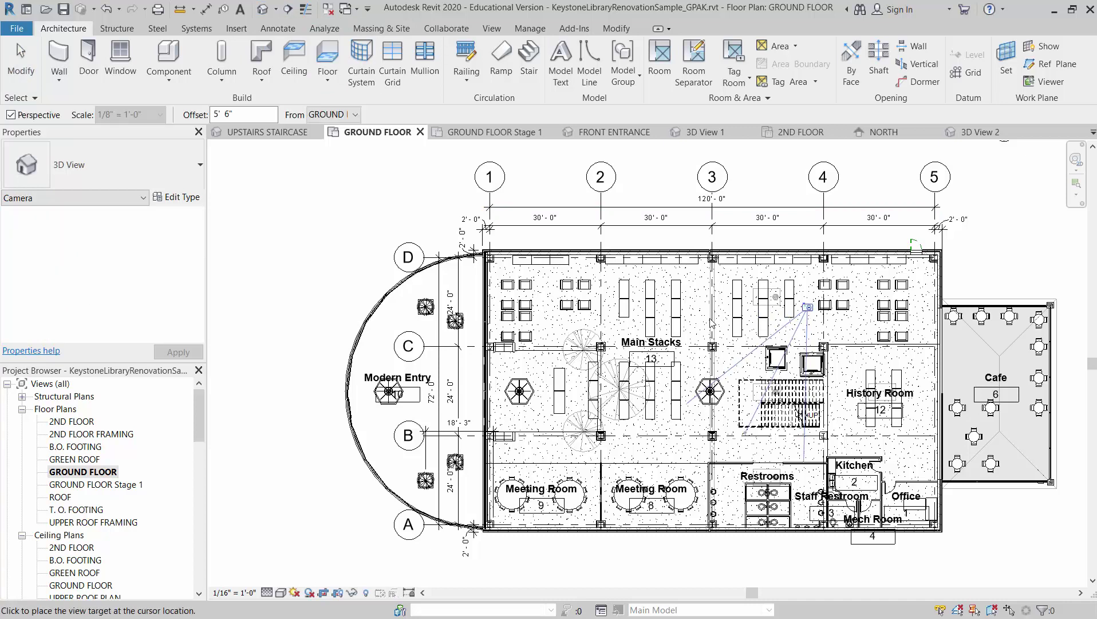
left_click(711, 323)
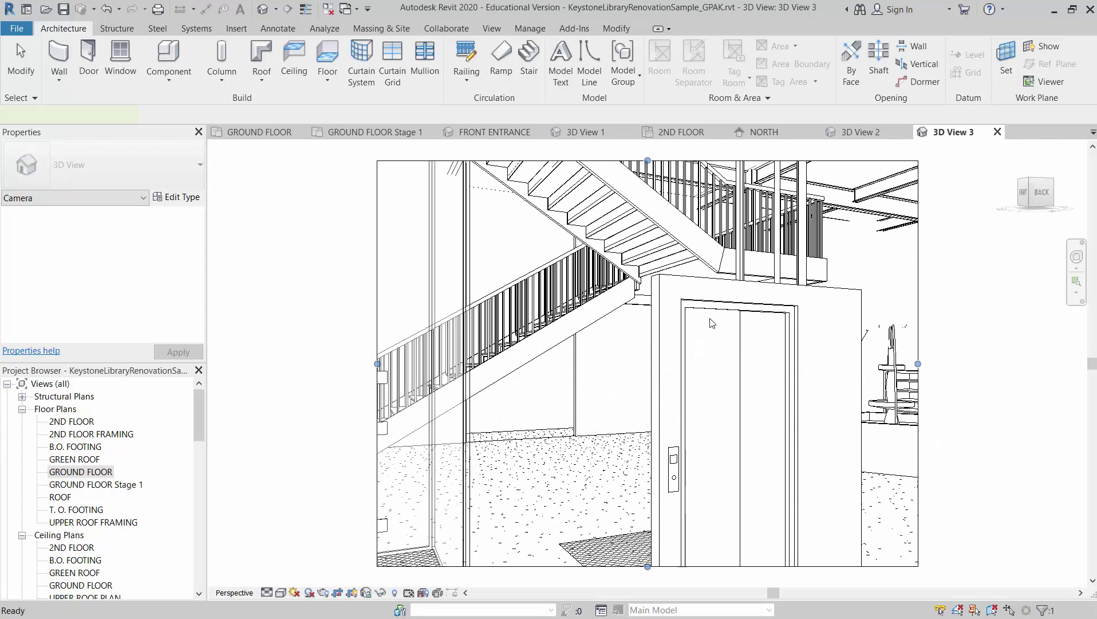
Step: Enlarge the new camera view's crop region on all four sides to show both elevators, the stairs and the floor
scroll(712, 323, "down", 3)
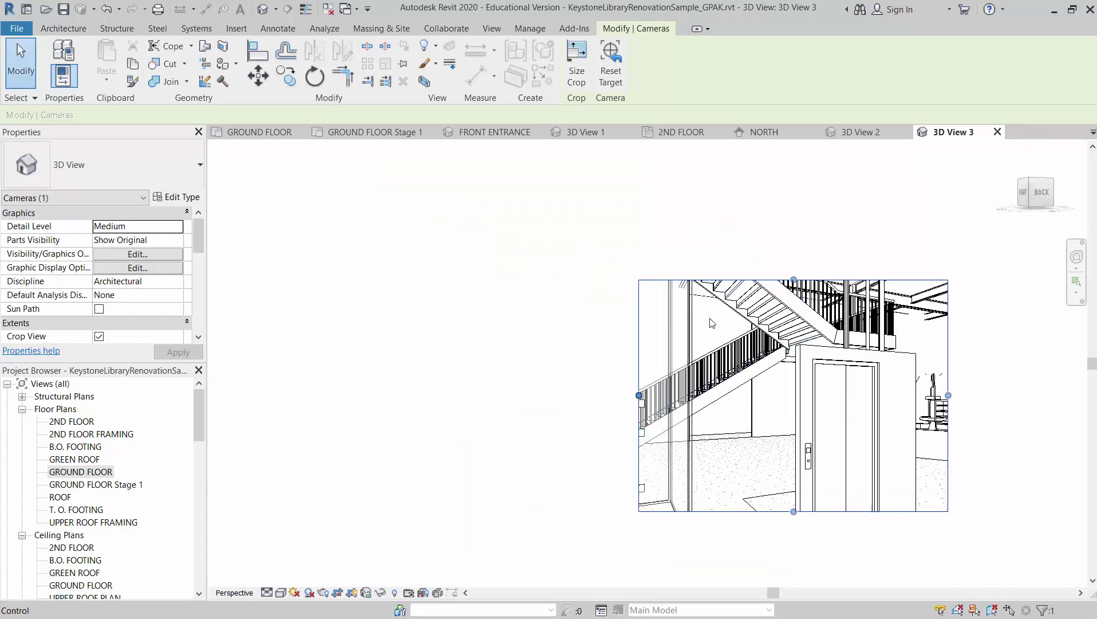
left_click_drag(639, 395, 391, 395)
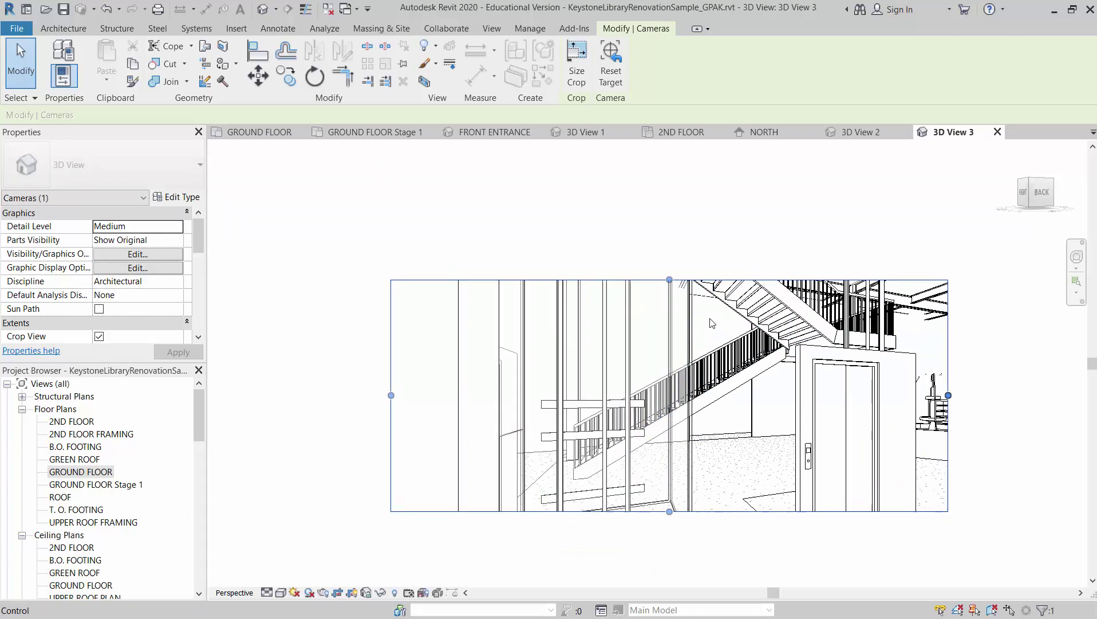
left_click_drag(949, 395, 1047, 396)
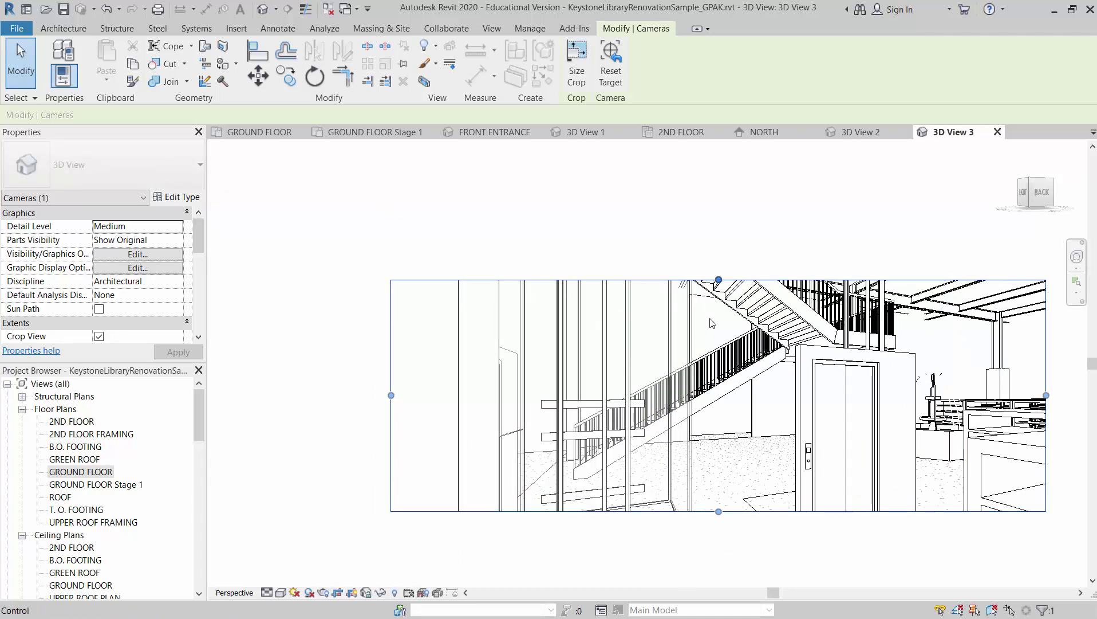
left_click_drag(719, 280, 719, 193)
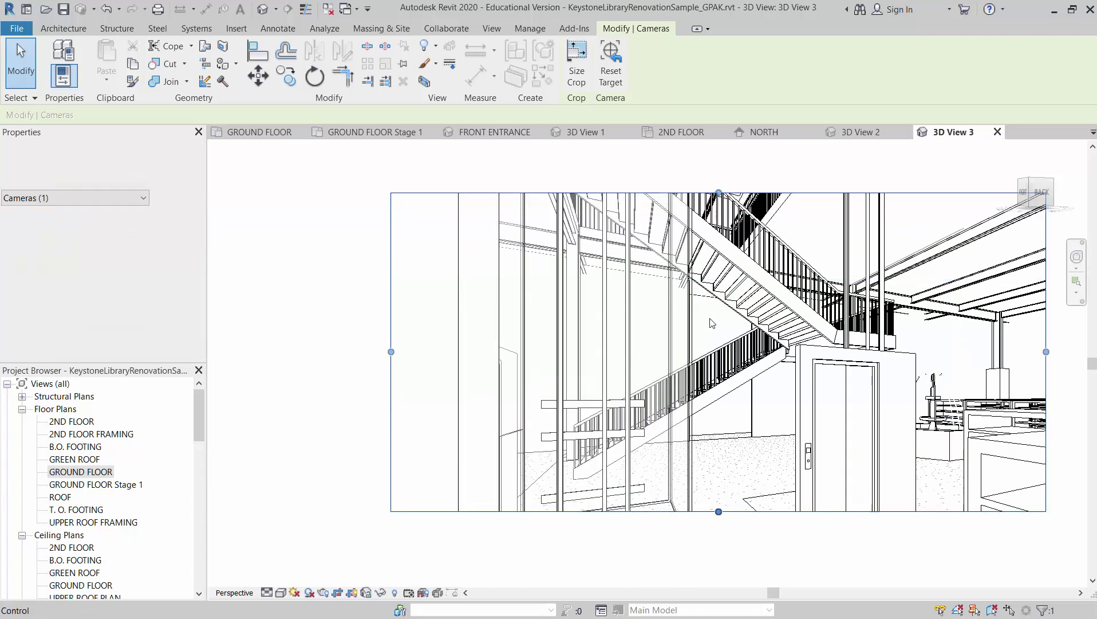
left_click_drag(719, 510, 719, 573)
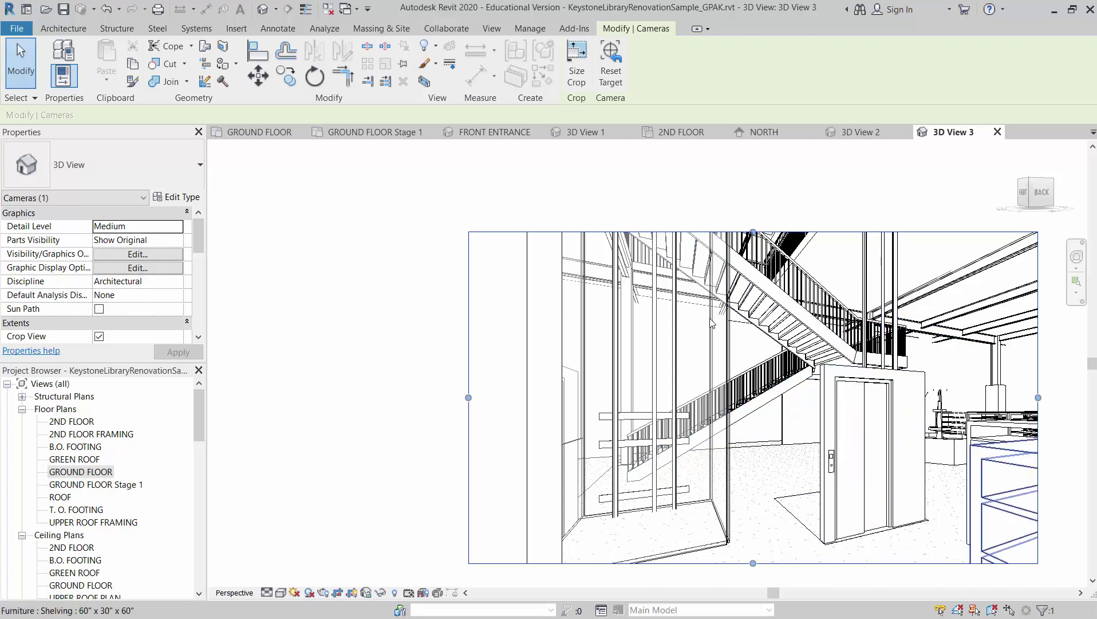
scroll(910, 476, "down", 1)
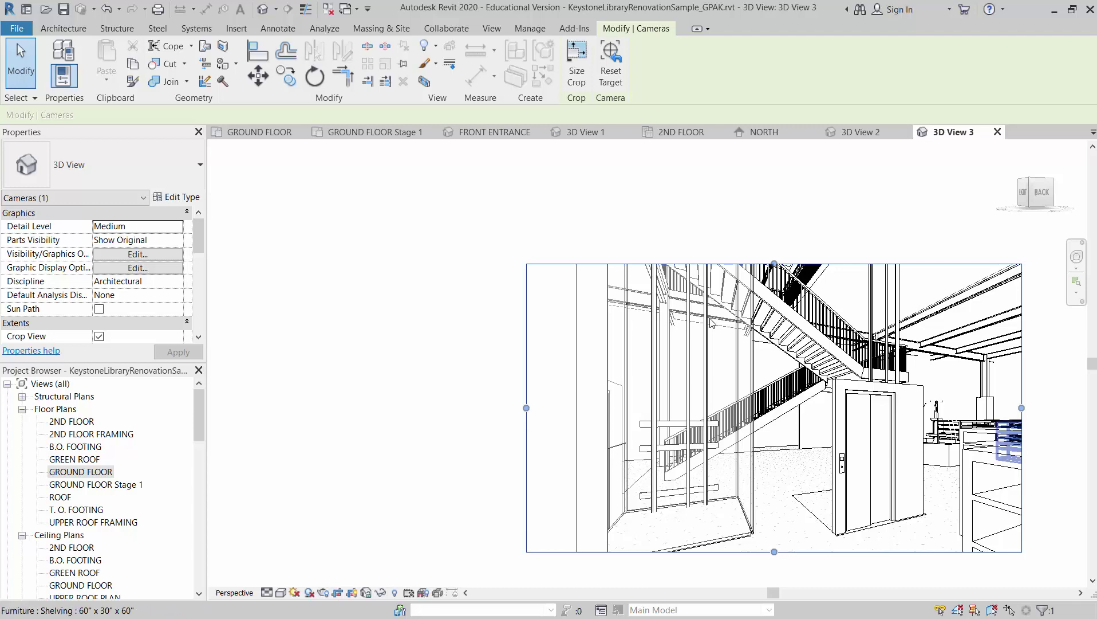
scroll(1019, 436, "down", 1)
middle_click_drag(1019, 436, 884, 391)
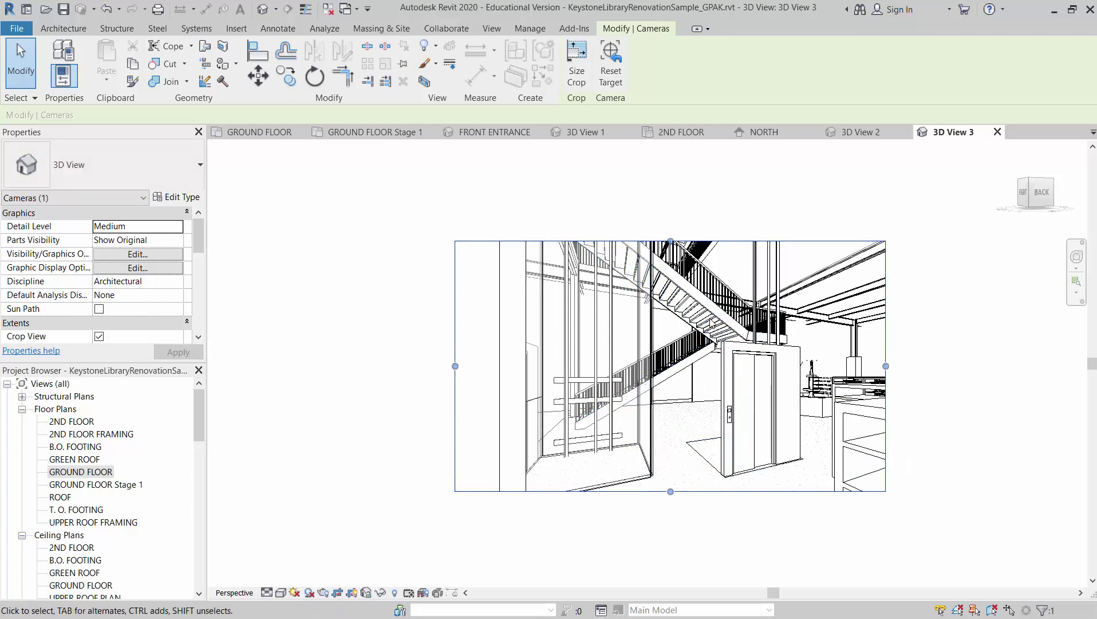
Step: Set the visual style to Realistic in the ground-floor camera view, 3D View 3, and in the second-floor view, 3D View 2
left_click(281, 592)
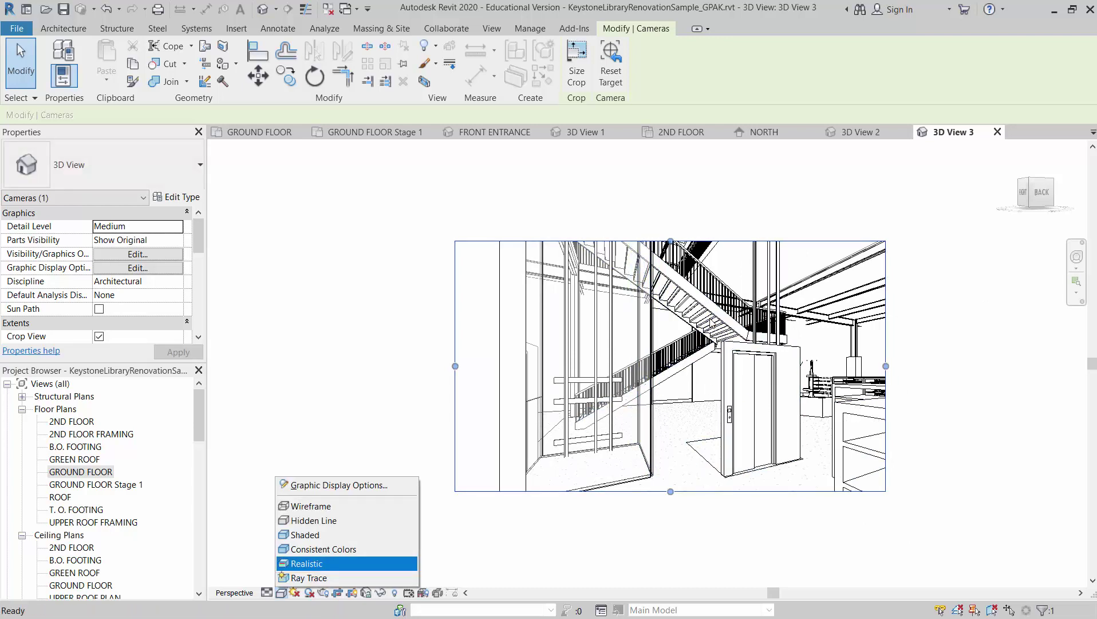
left_click(306, 563)
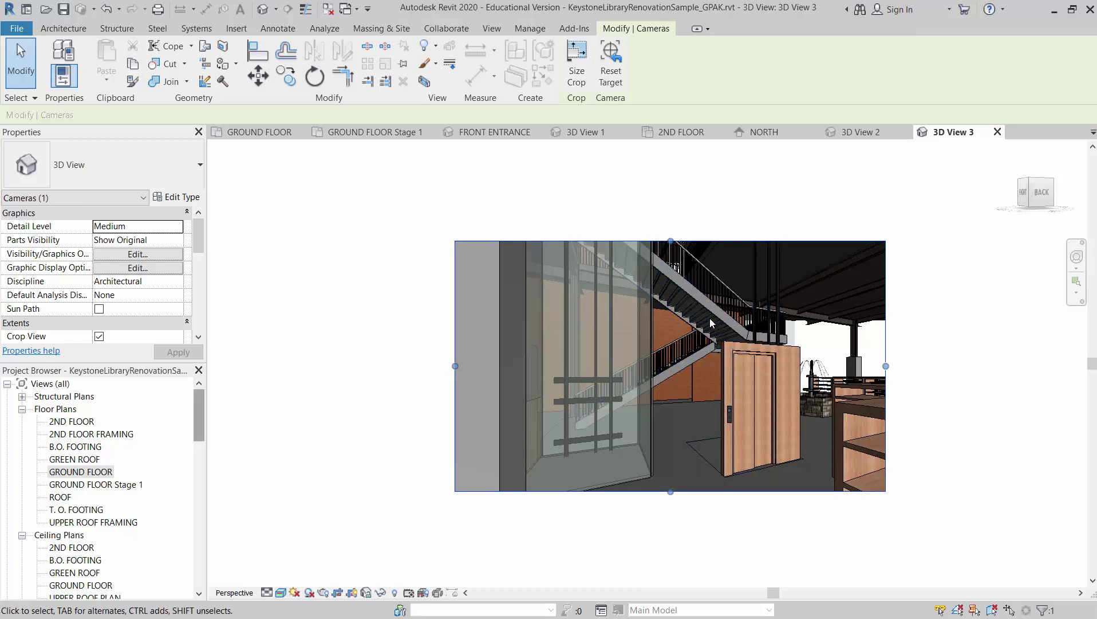
key("ctrl+Tab")
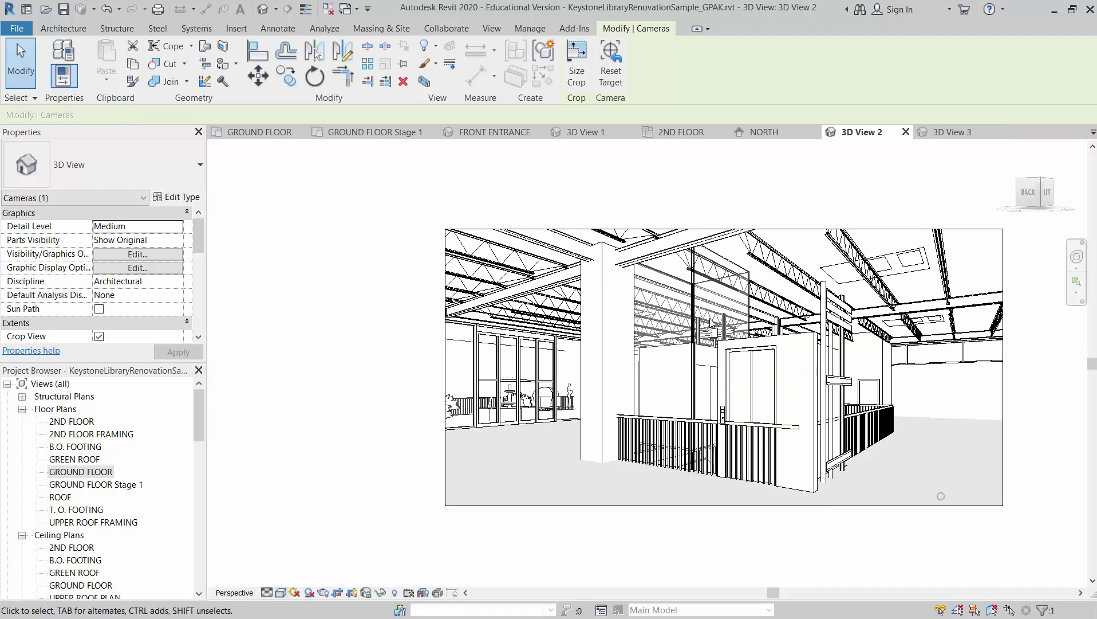
left_click(281, 592)
left_click(310, 563)
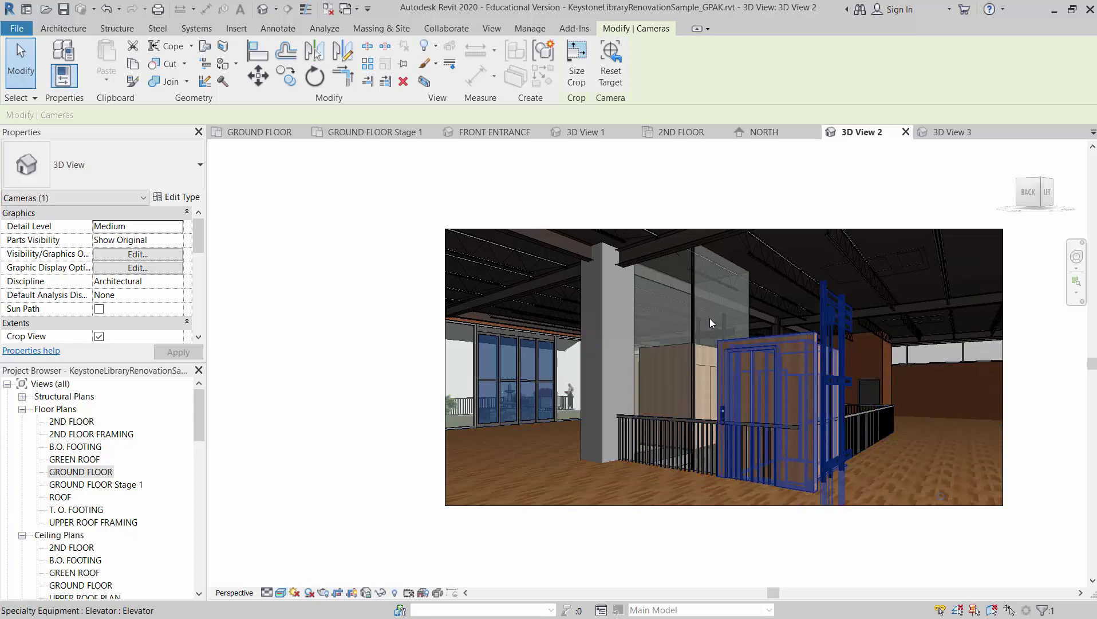
key("Tab")
key("Tab")
key("Tab")
key("Tab")
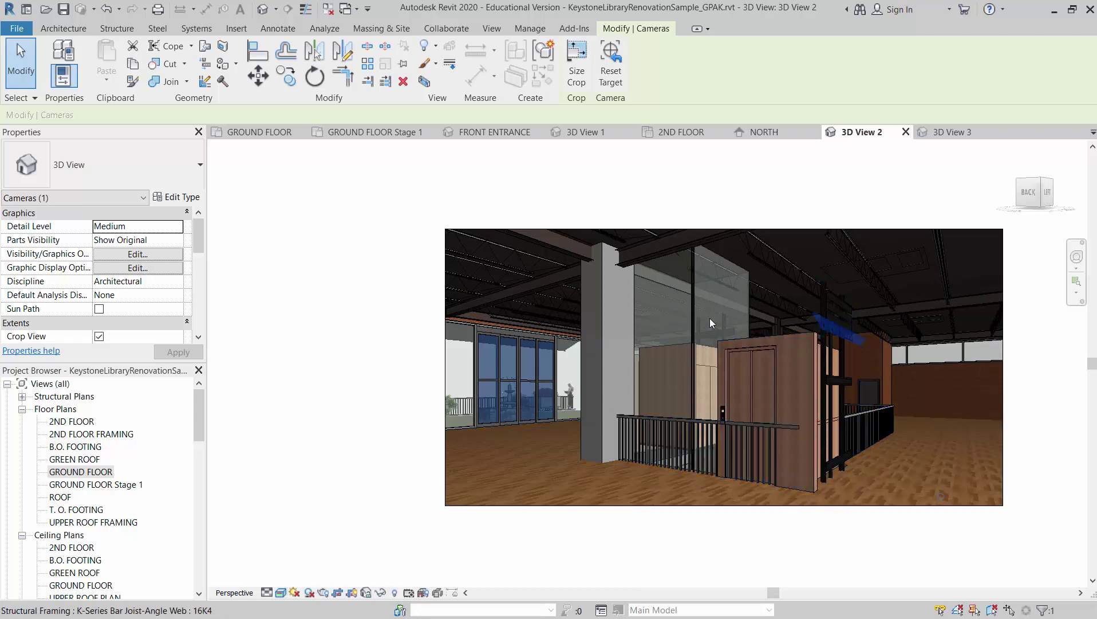